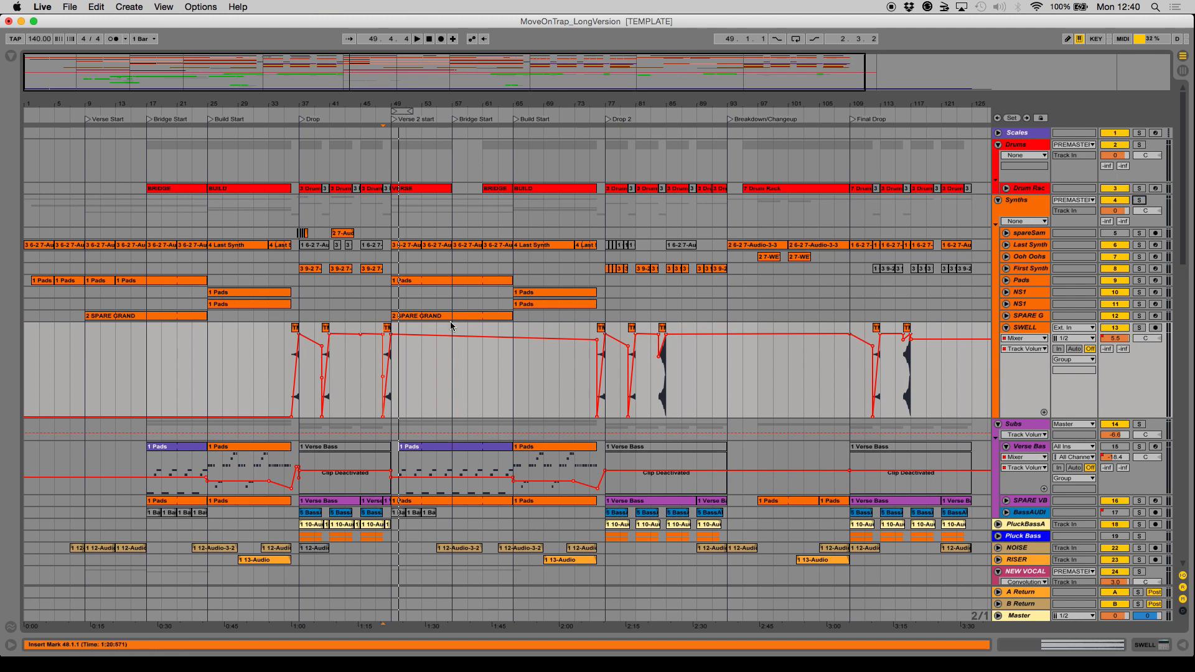
# Play the arrangement from the Build Start at bar 25, and again from bar 33 into the drop
pyautogui.click(285, 370)
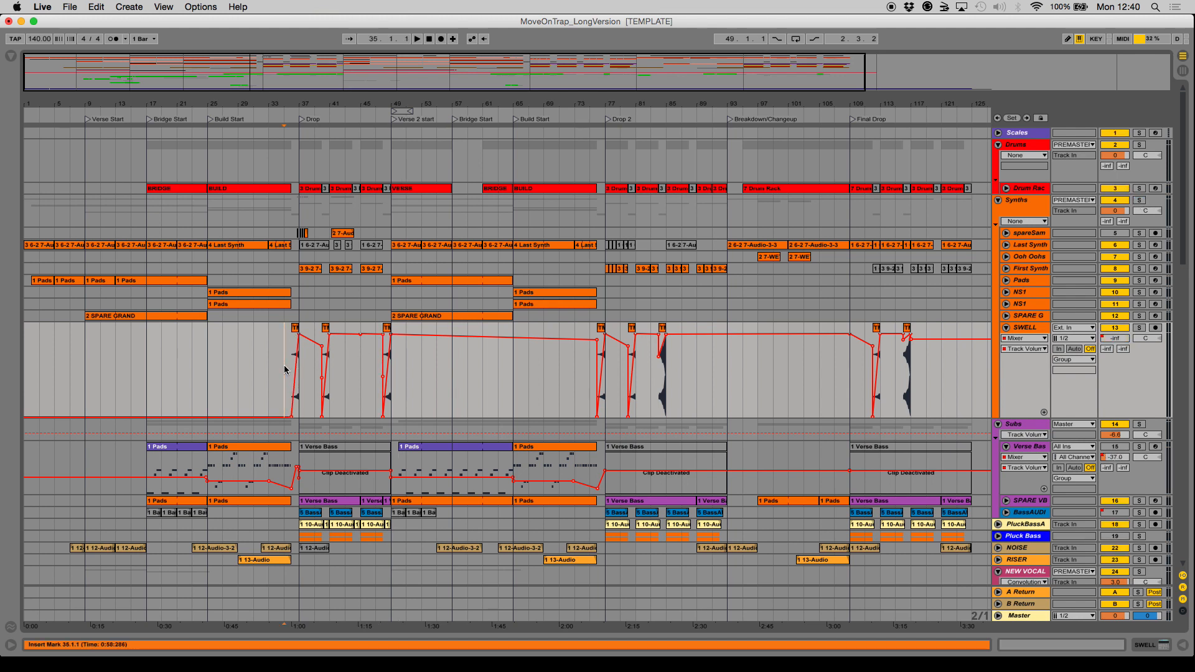
pyautogui.click(211, 368)
pyautogui.press('space')
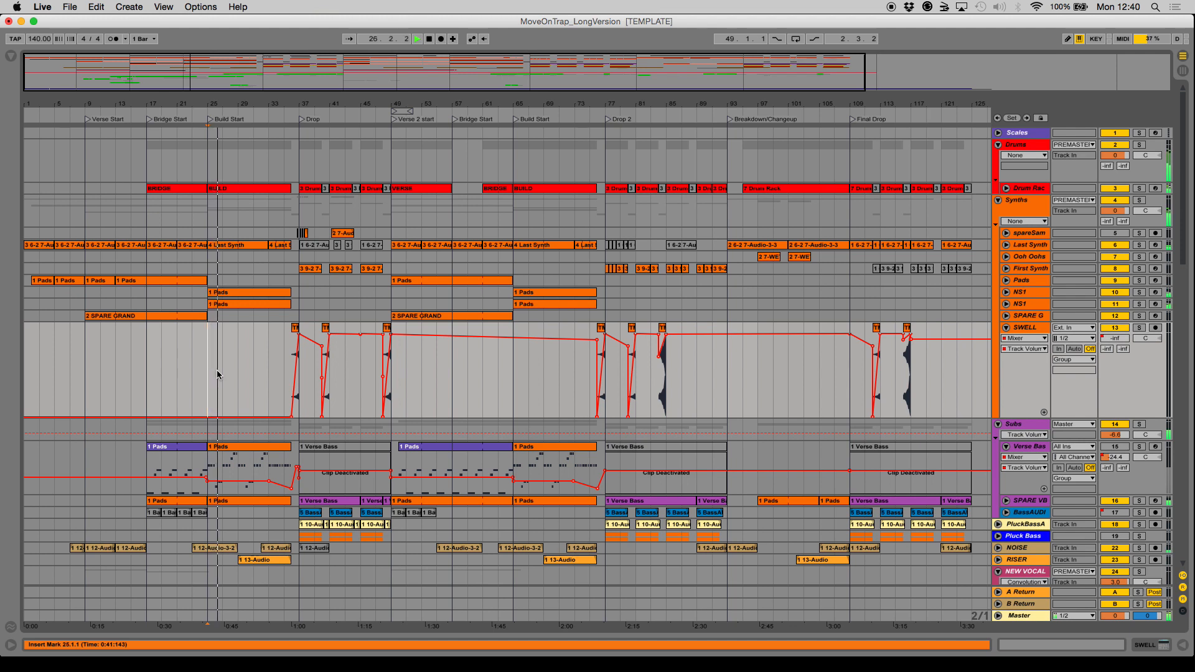
pyautogui.click(259, 371)
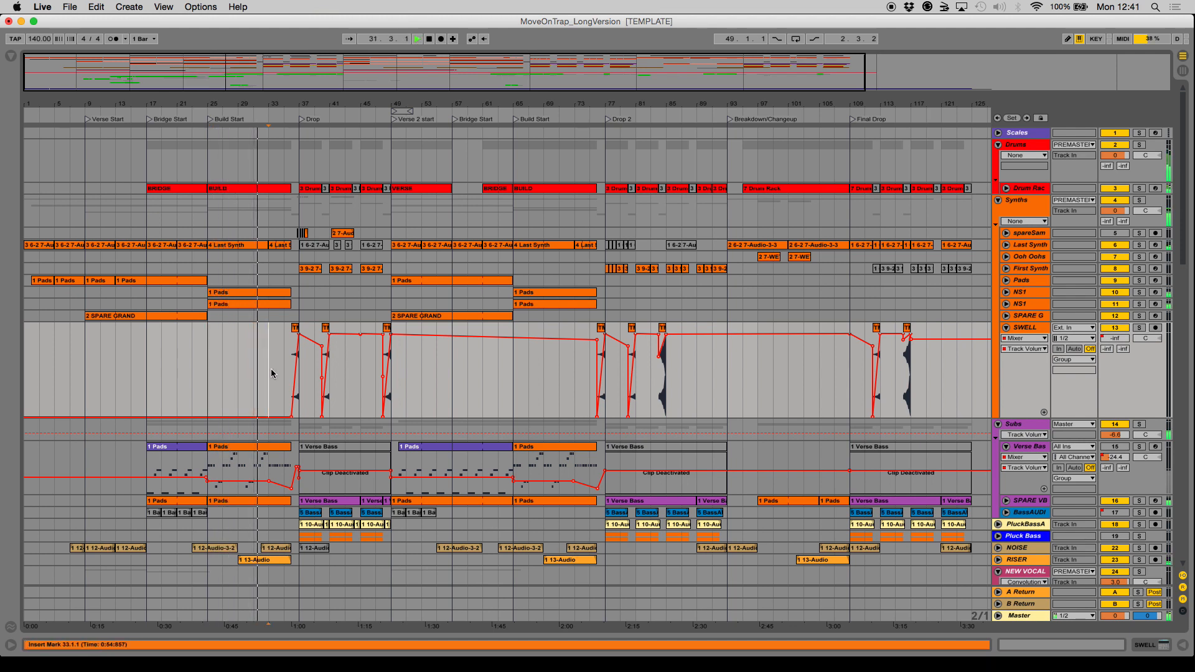
pyautogui.click(269, 373)
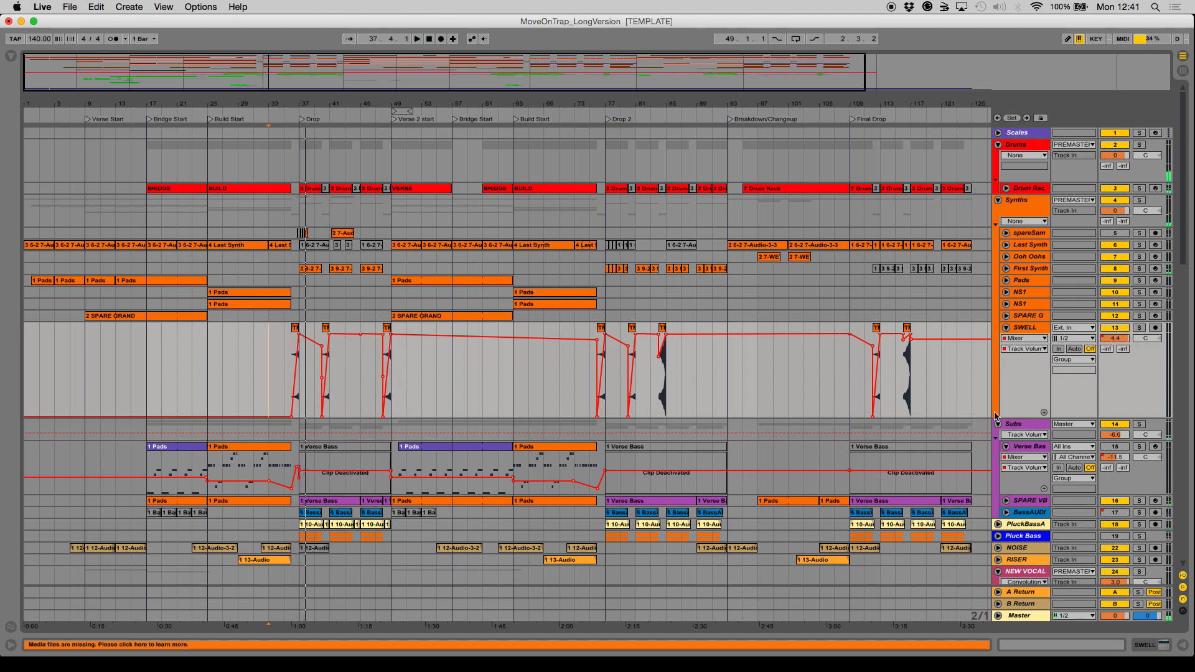
# Solo the Synths group and play it from bar 35 into the drop
pyautogui.click(1140, 200)
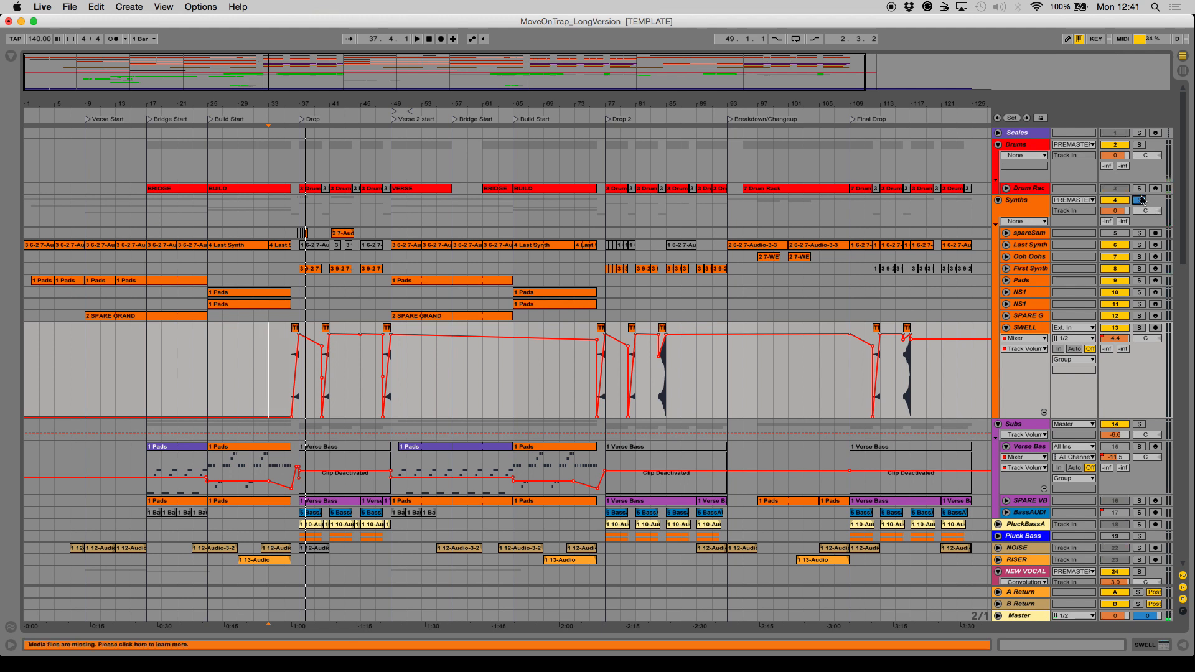
pyautogui.click(284, 358)
pyautogui.press('space')
pyautogui.moveTo(465, 107); pyautogui.dragTo(436, 167)
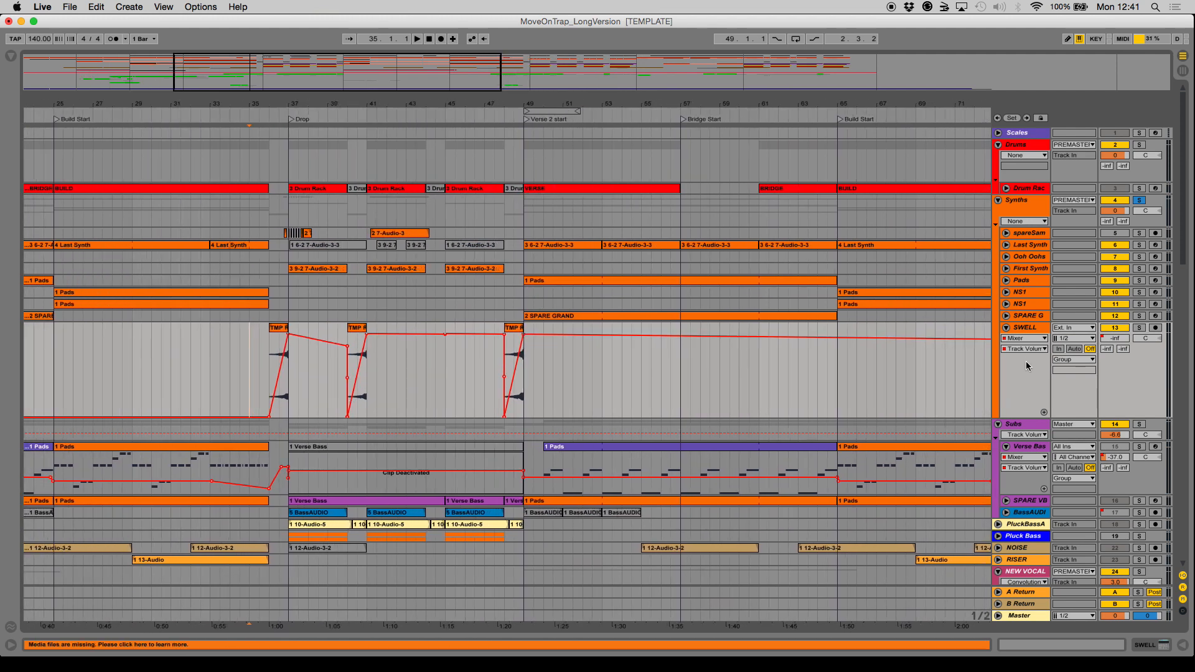
# Solo only the SWELL track and listen to its reversed reverb clip from bar 35
pyautogui.click(1023, 330)
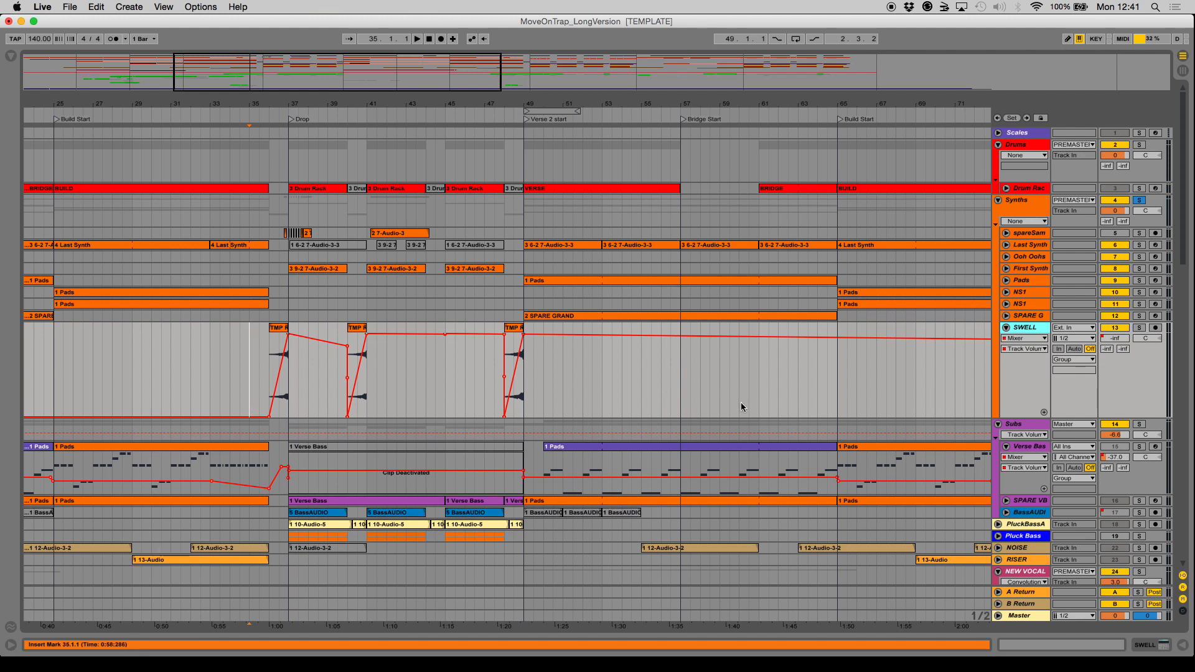
pyautogui.click(1140, 330)
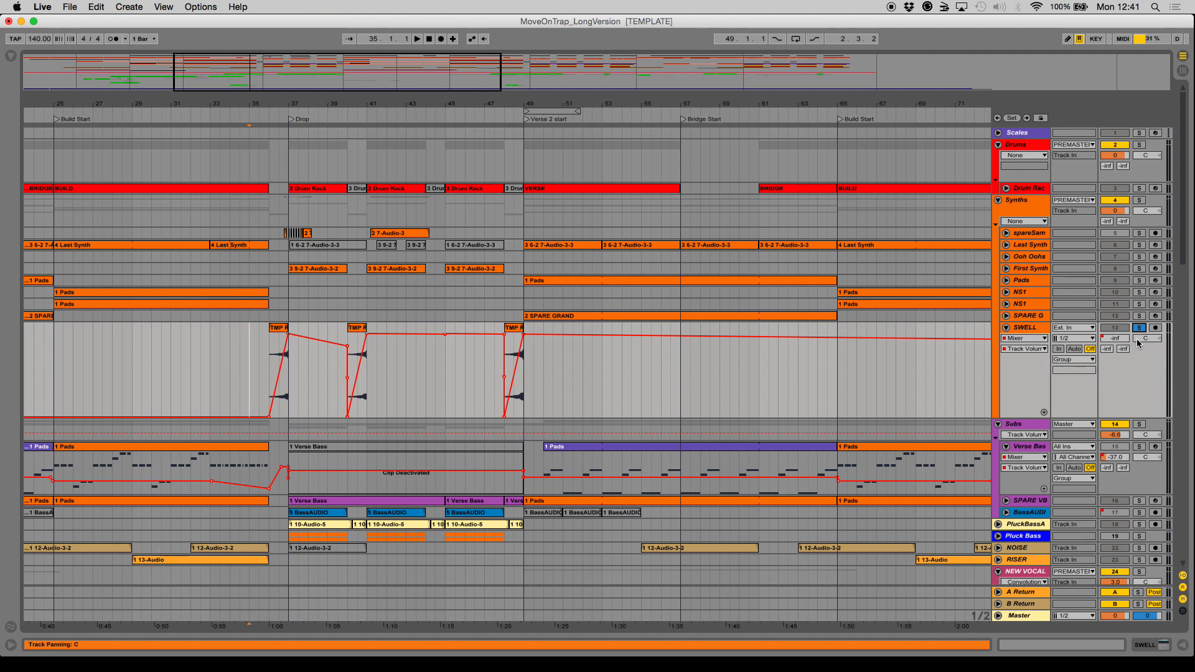
pyautogui.press('space')
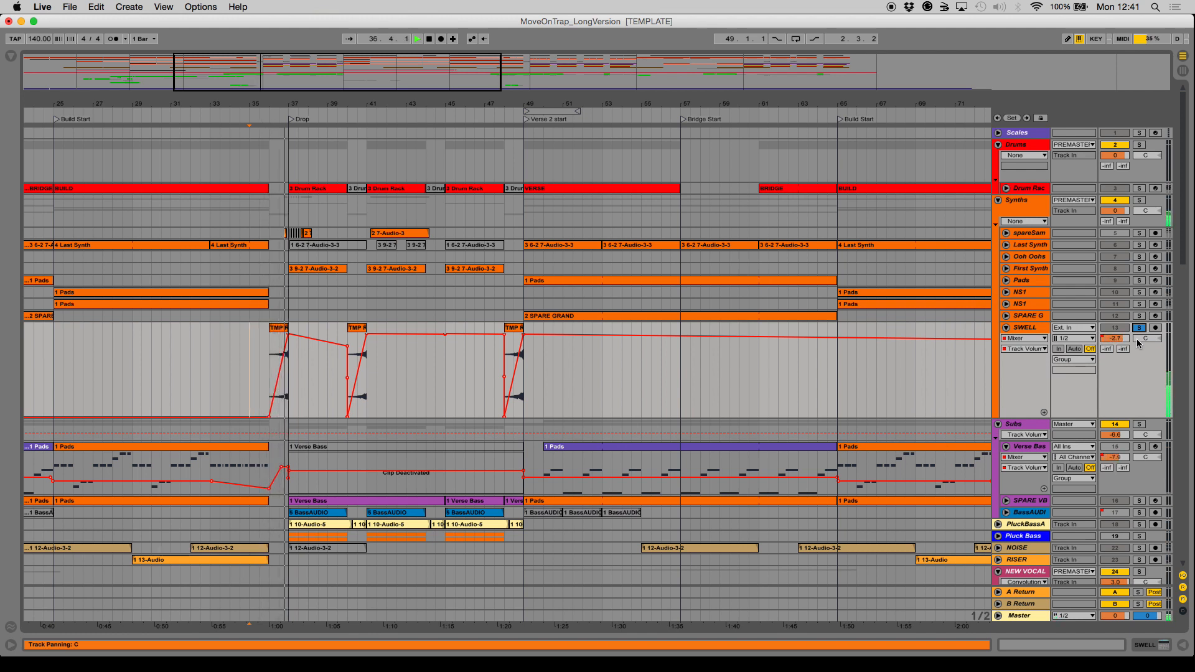
pyautogui.press('space')
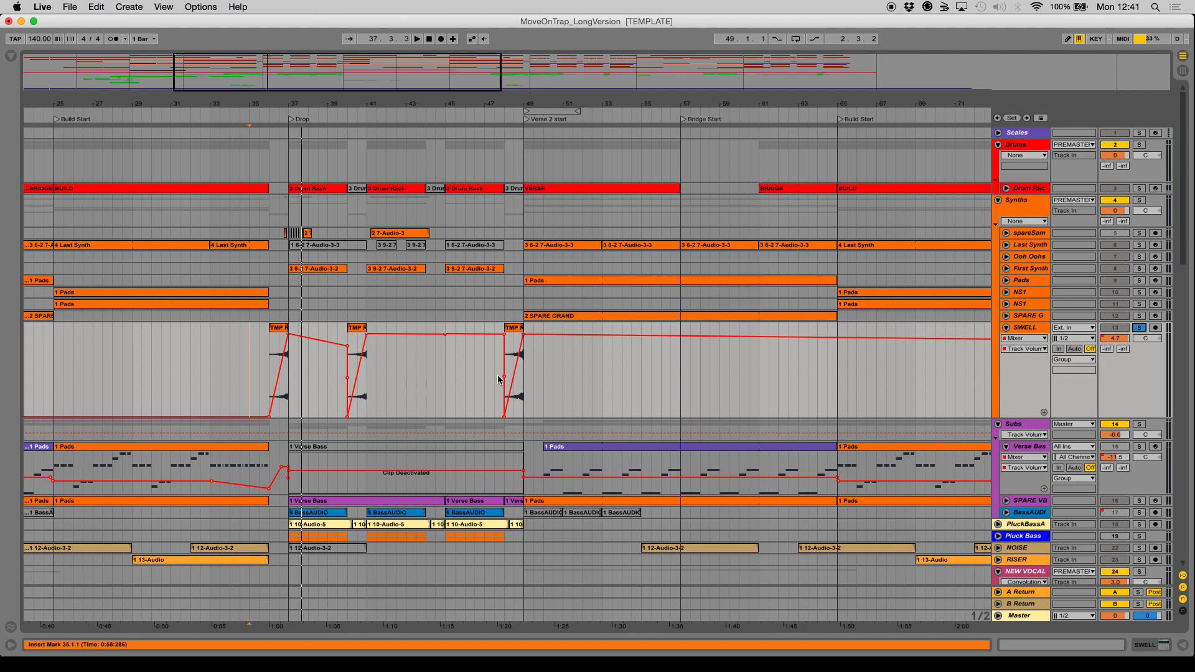
# Add the SPARE GRAND track to the solo and play both tracks from 47.3.1 across the Verse 2 start
pyautogui.click(1141, 328)
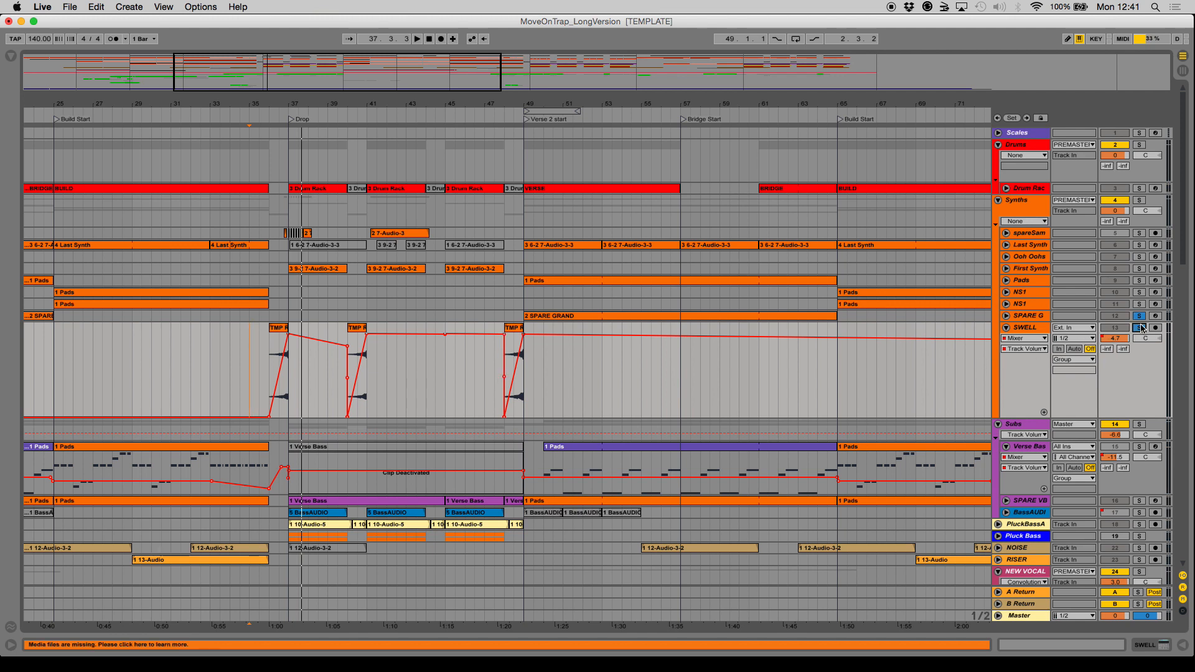
pyautogui.click(496, 358)
pyautogui.press('space')
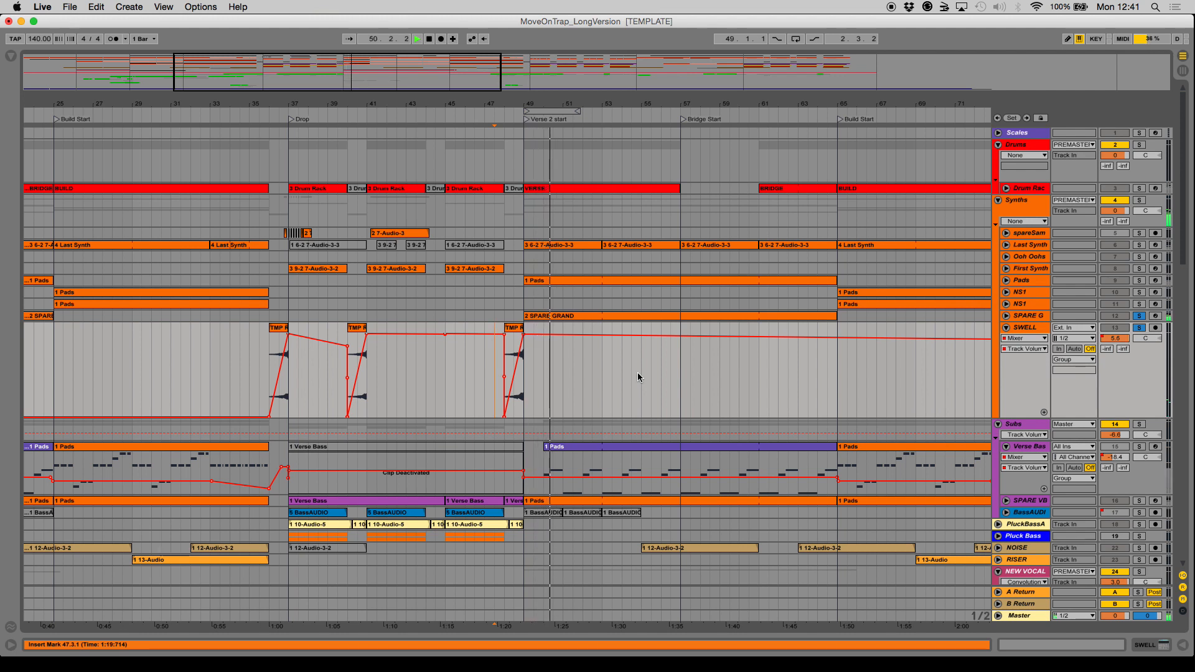
pyautogui.press('space')
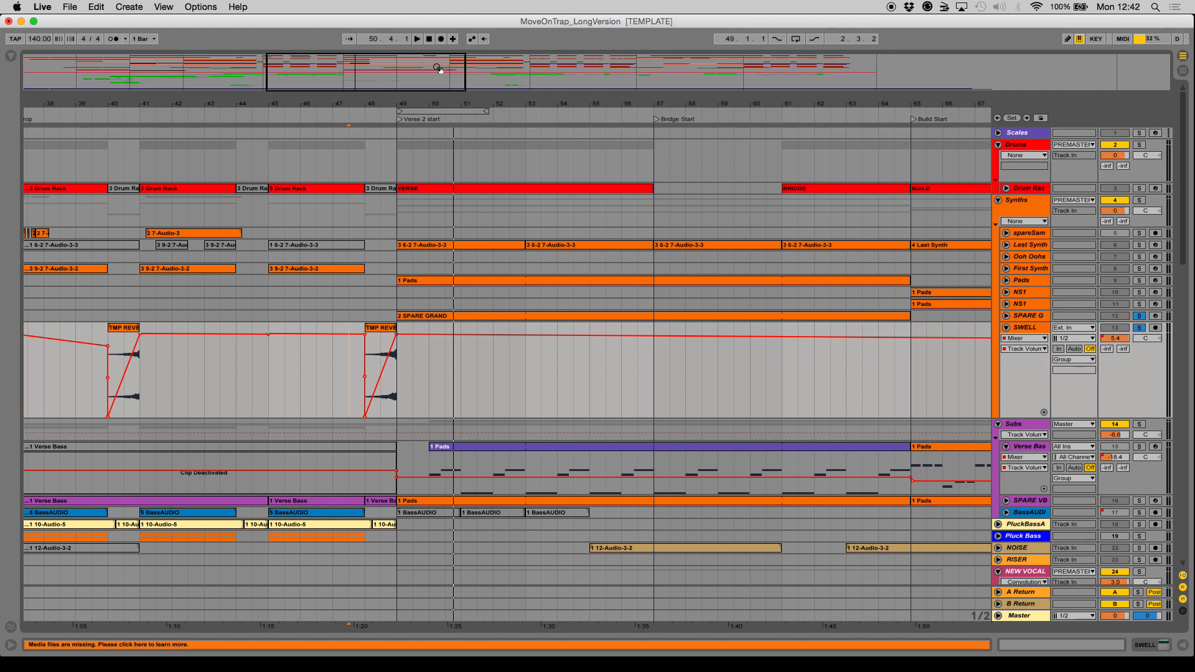
# Take SWELL out of the solo and play the SPARE GRAND track alone across the Verse 2 start
pyautogui.moveTo(439, 68); pyautogui.dragTo(444, 98)
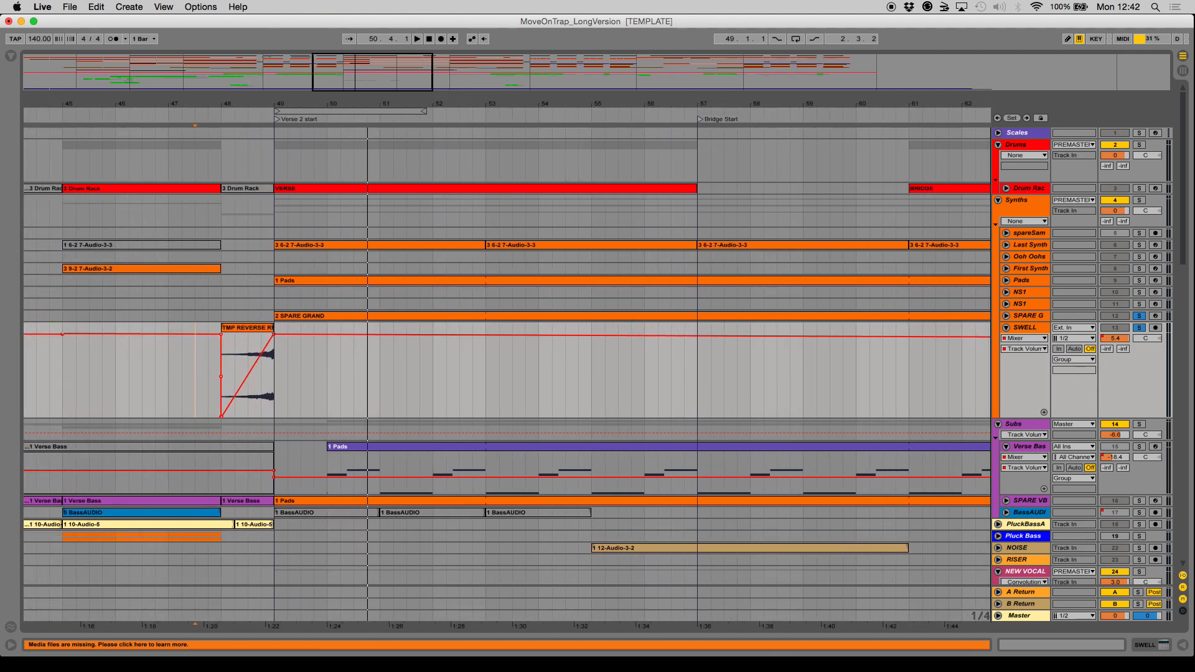
pyautogui.click(1141, 330)
pyautogui.press('space')
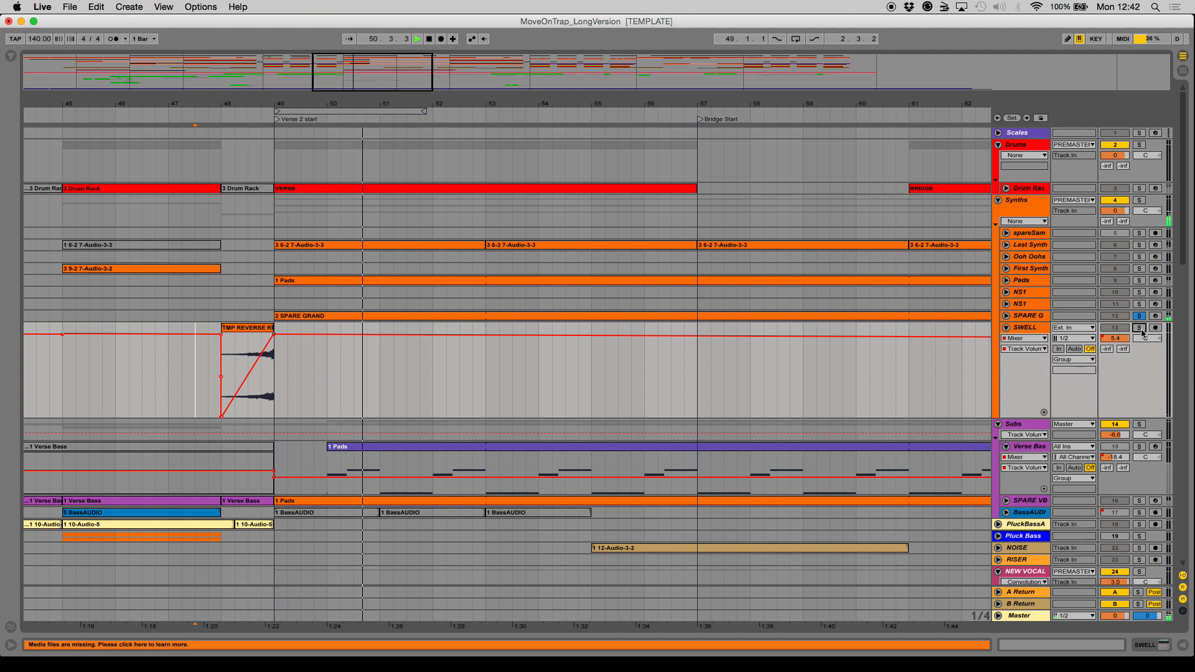
pyautogui.press('space')
# Insert a new audio track directly below SWELL and turn off the solo on SPARE GRAND
pyautogui.click(1033, 328)
pyautogui.press('super+t')
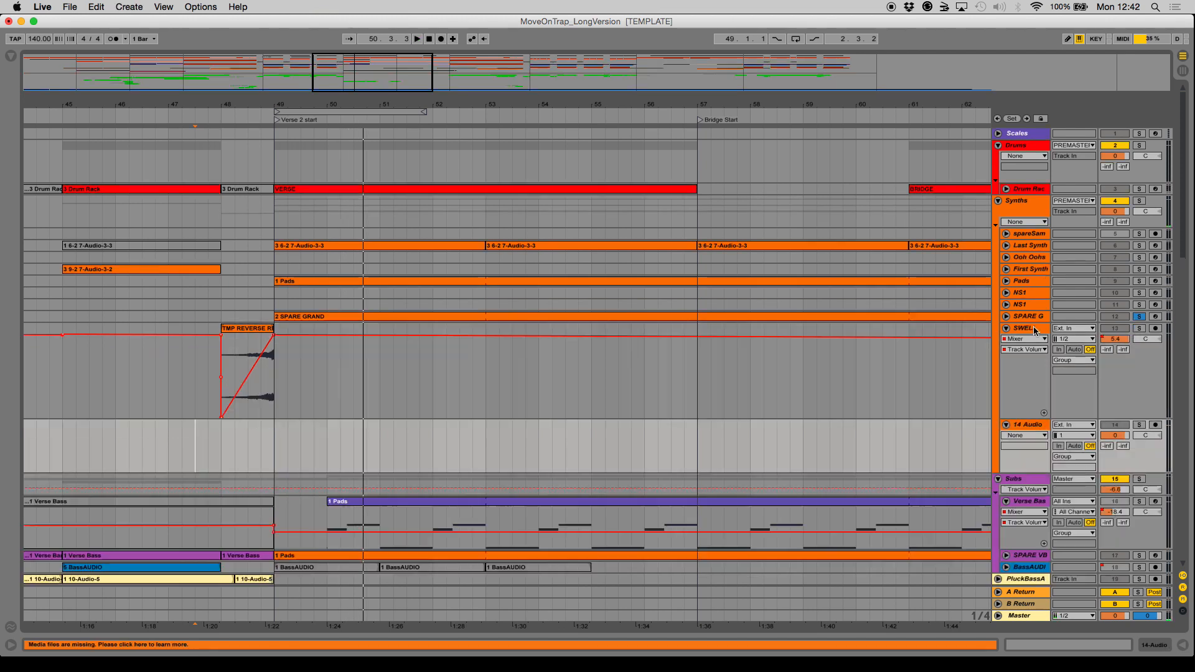
pyautogui.click(1037, 425)
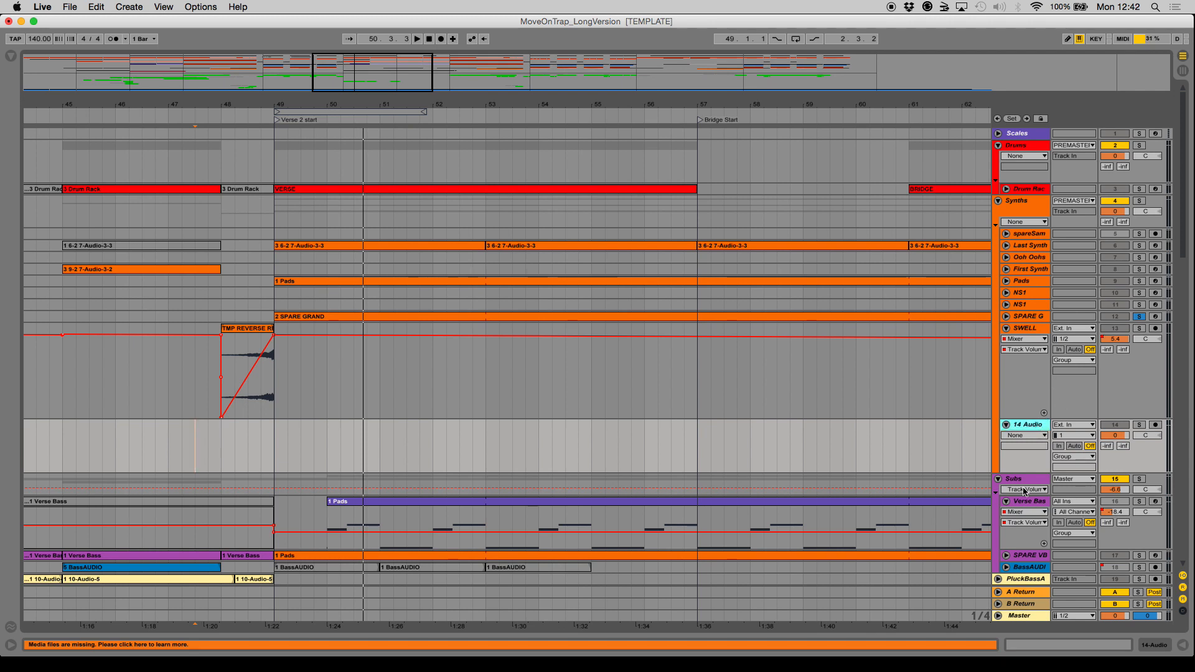
pyautogui.click(1139, 316)
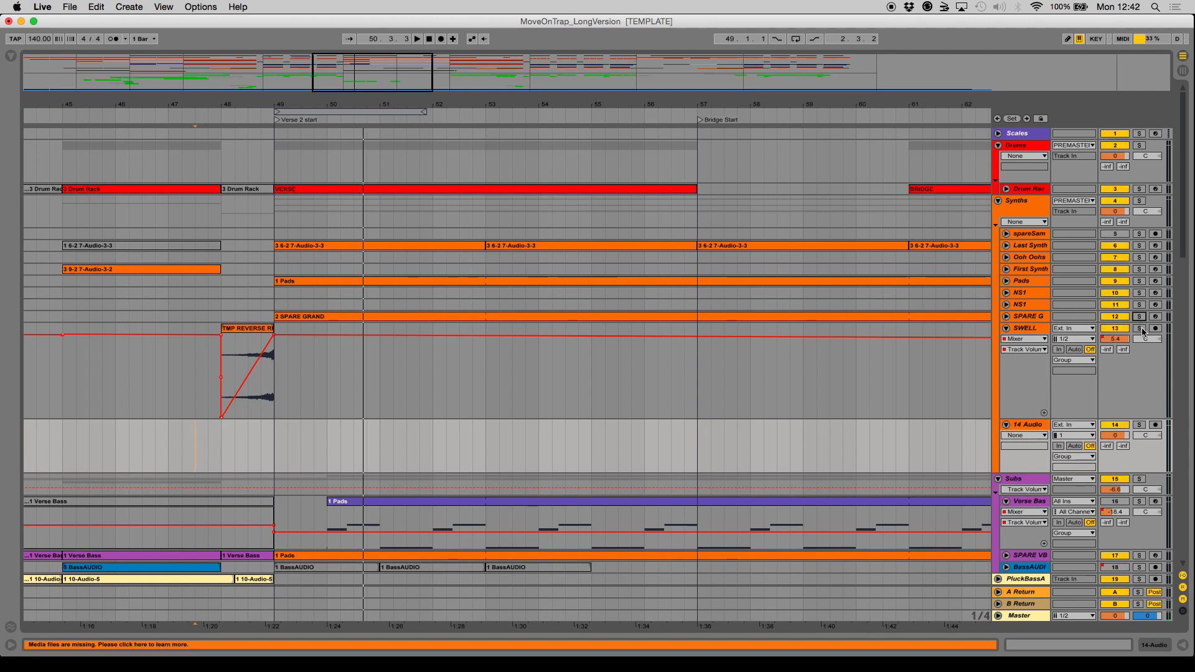
# Collapse SWELL, set the new audio track's input to Resampling with monitoring on Auto, and arm it for recording
pyautogui.click(1006, 328)
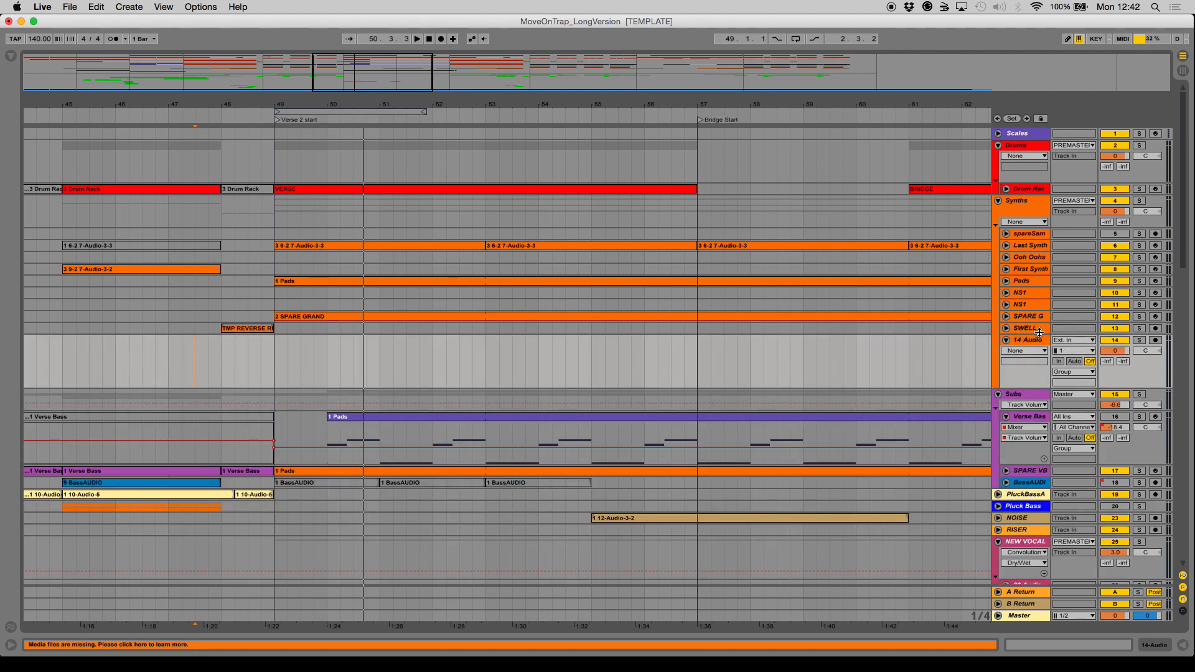
pyautogui.click(1074, 340)
pyautogui.click(1074, 45)
pyautogui.click(1075, 361)
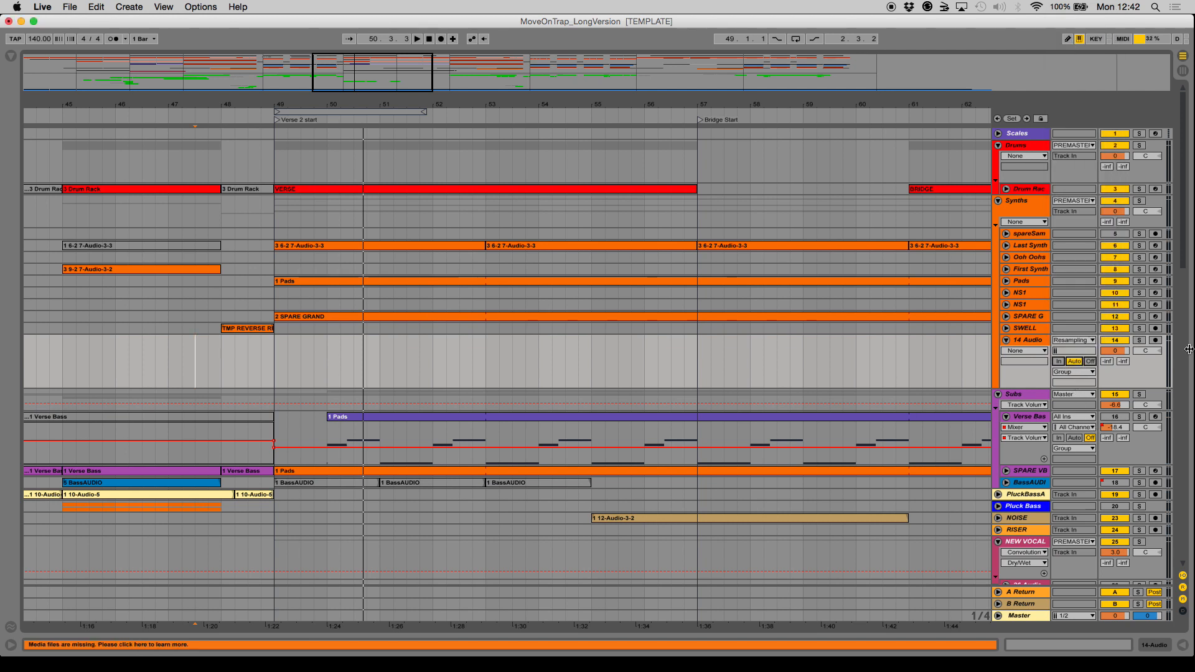
pyautogui.click(1154, 342)
# Expand the SPARE GRAND track, split its clip at bars 50 and 51, and deactivate the one-bar segment between them
pyautogui.click(1007, 318)
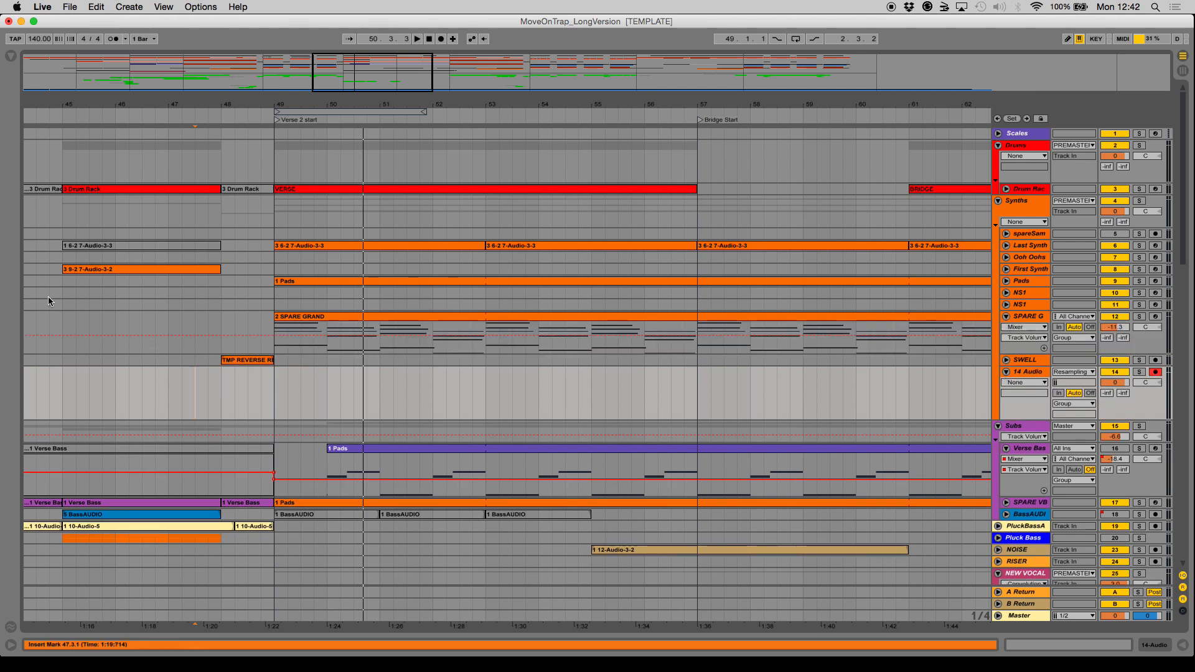
pyautogui.moveTo(349, 74); pyautogui.dragTo(529, 116)
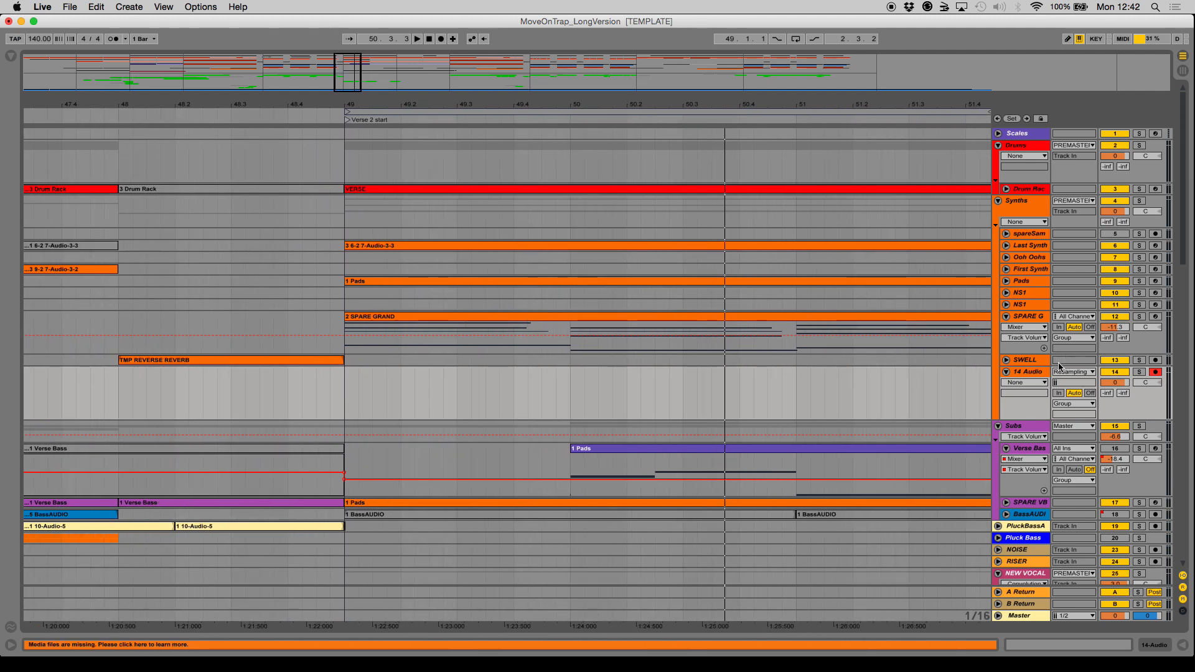
pyautogui.moveTo(1034, 355); pyautogui.dragTo(1036, 377)
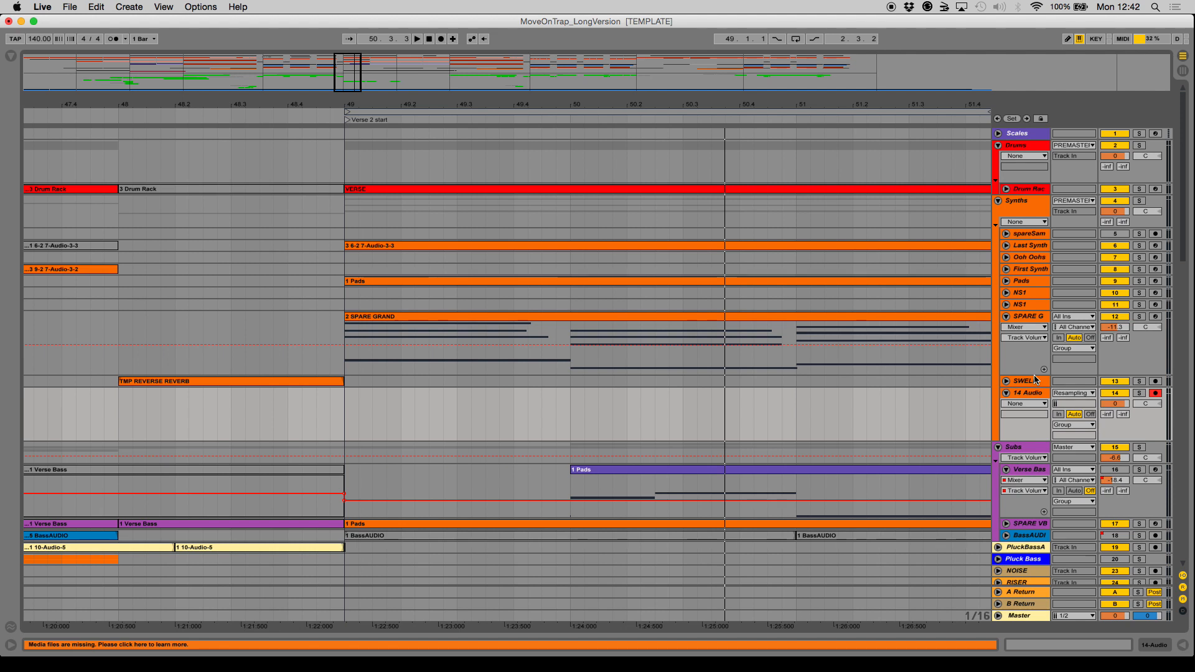
pyautogui.click(346, 336)
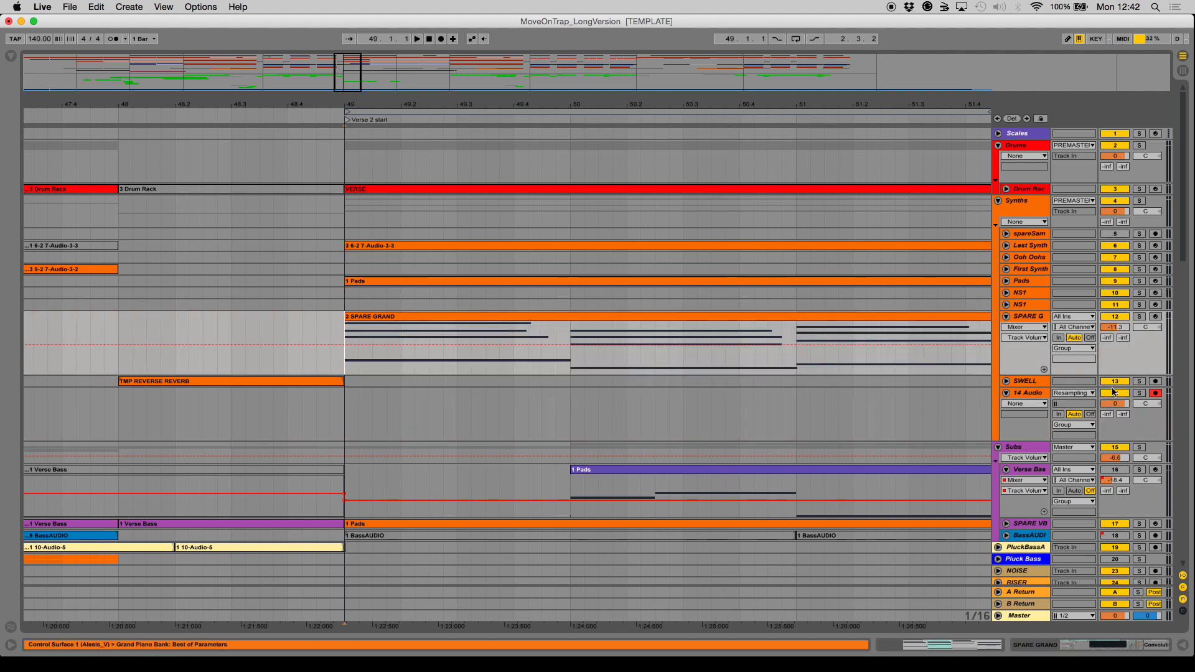
pyautogui.moveTo(570, 361); pyautogui.dragTo(828, 356)
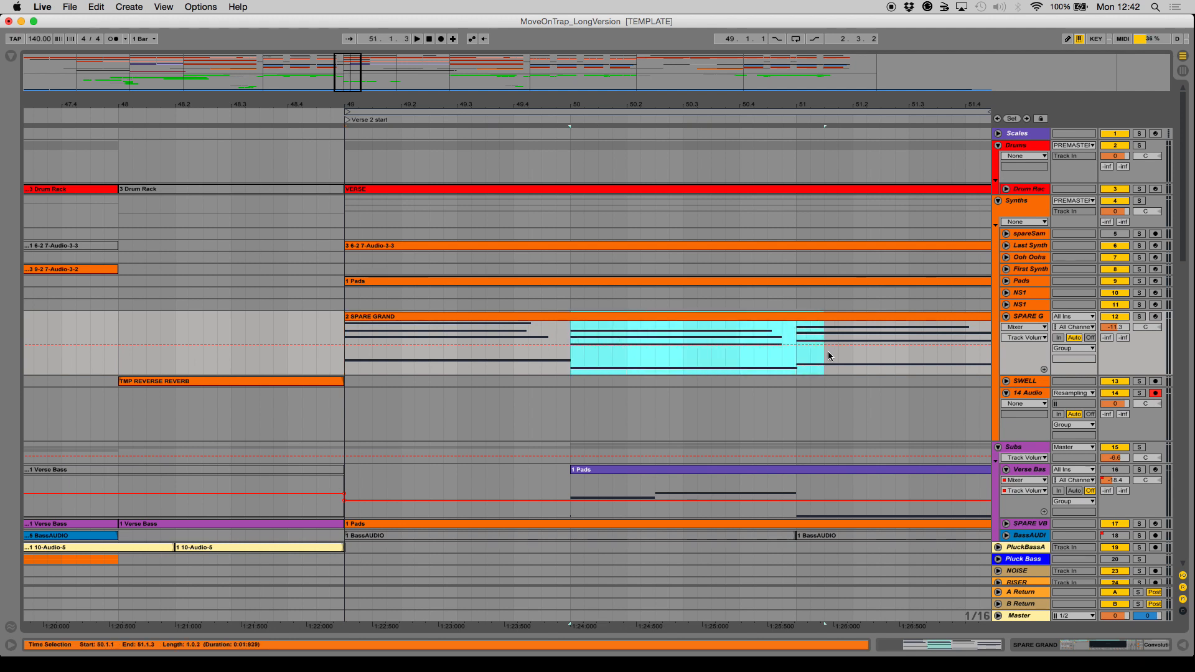
pyautogui.press('0')
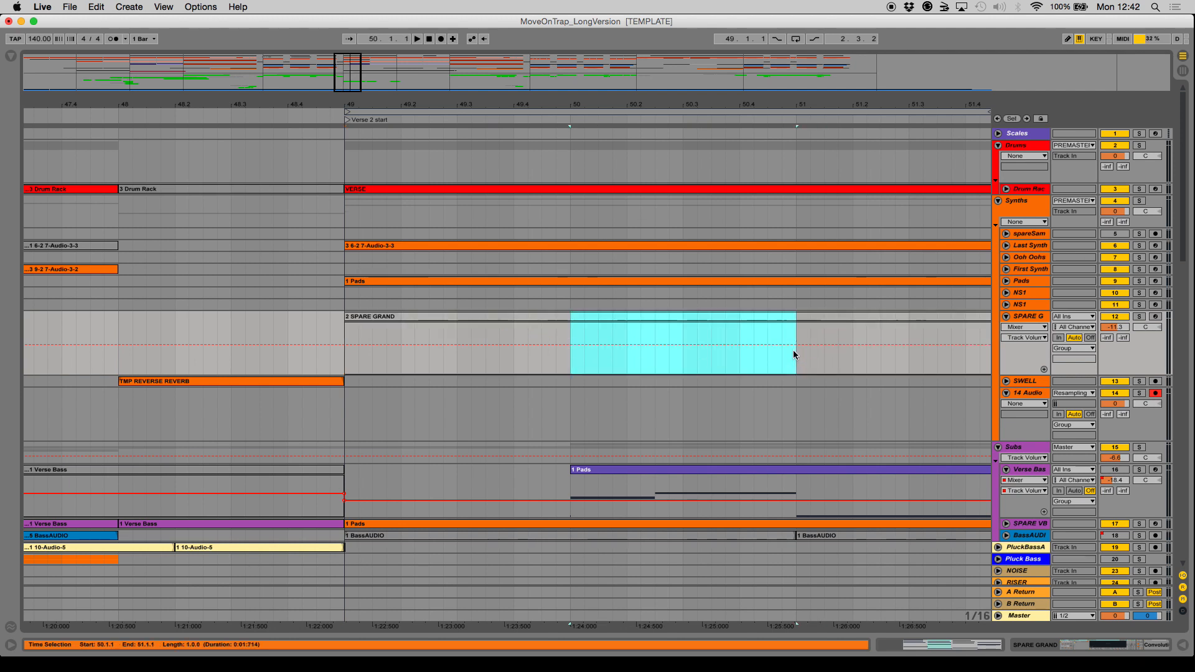
pyautogui.press('0')
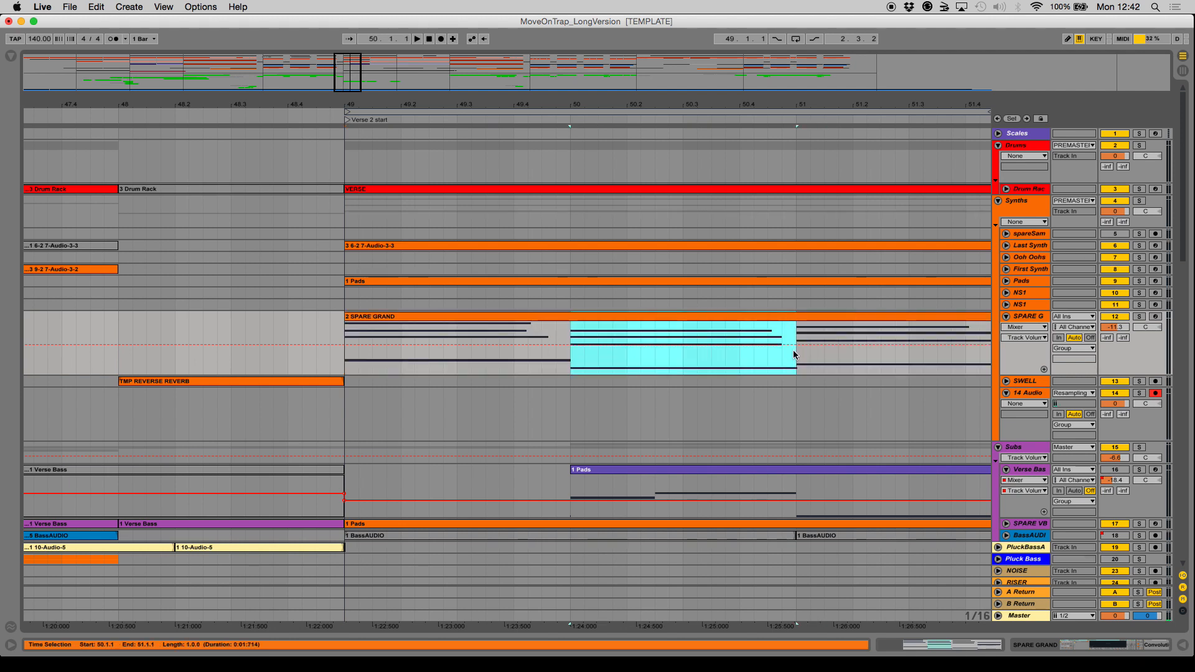
pyautogui.press('super+e')
pyautogui.press('0')
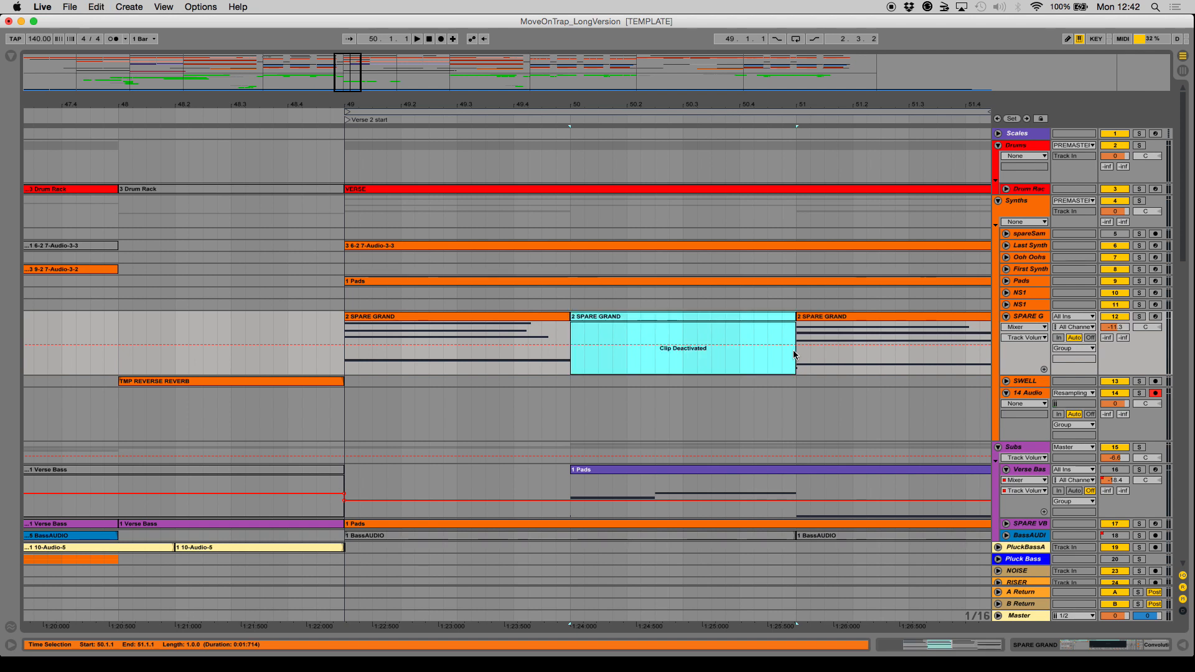
# Solo the SPARE GRAND track and play its first one-bar clip from bar 49
pyautogui.click(374, 339)
pyautogui.press('space')
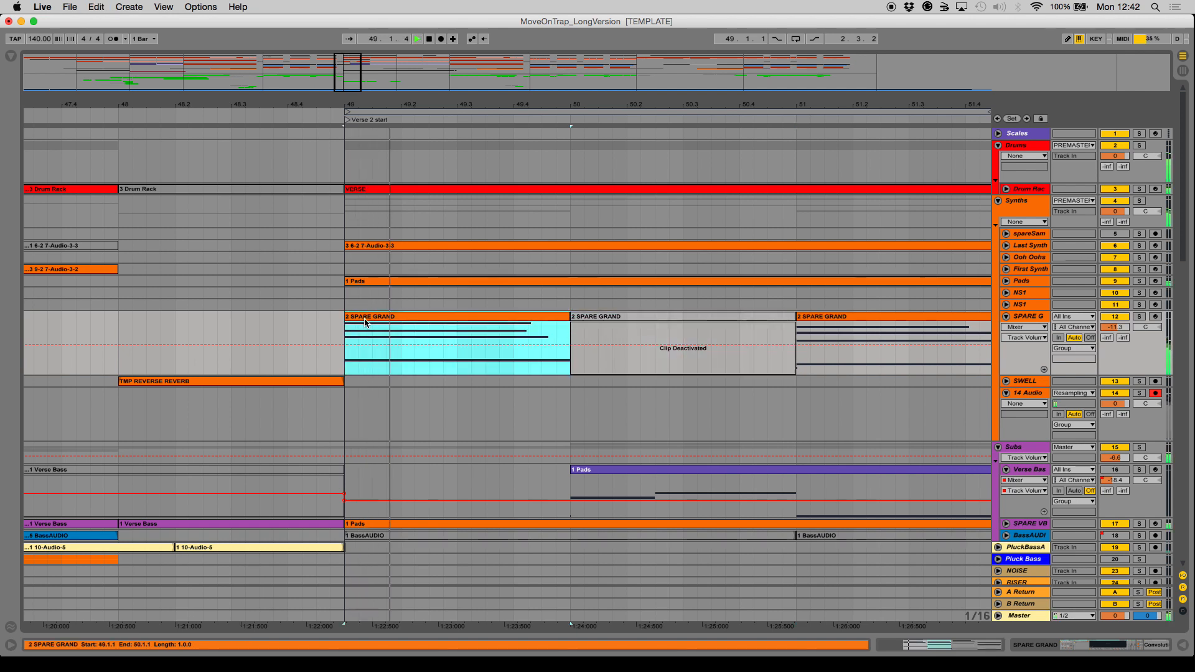
pyautogui.click(1140, 316)
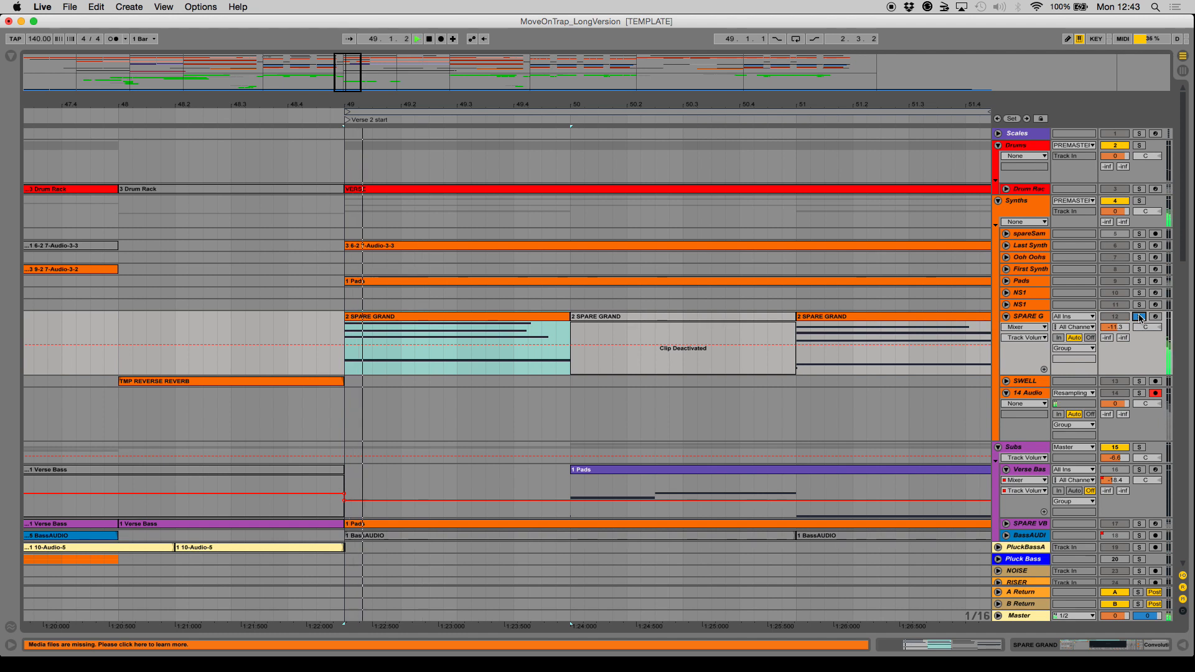
pyautogui.press('space')
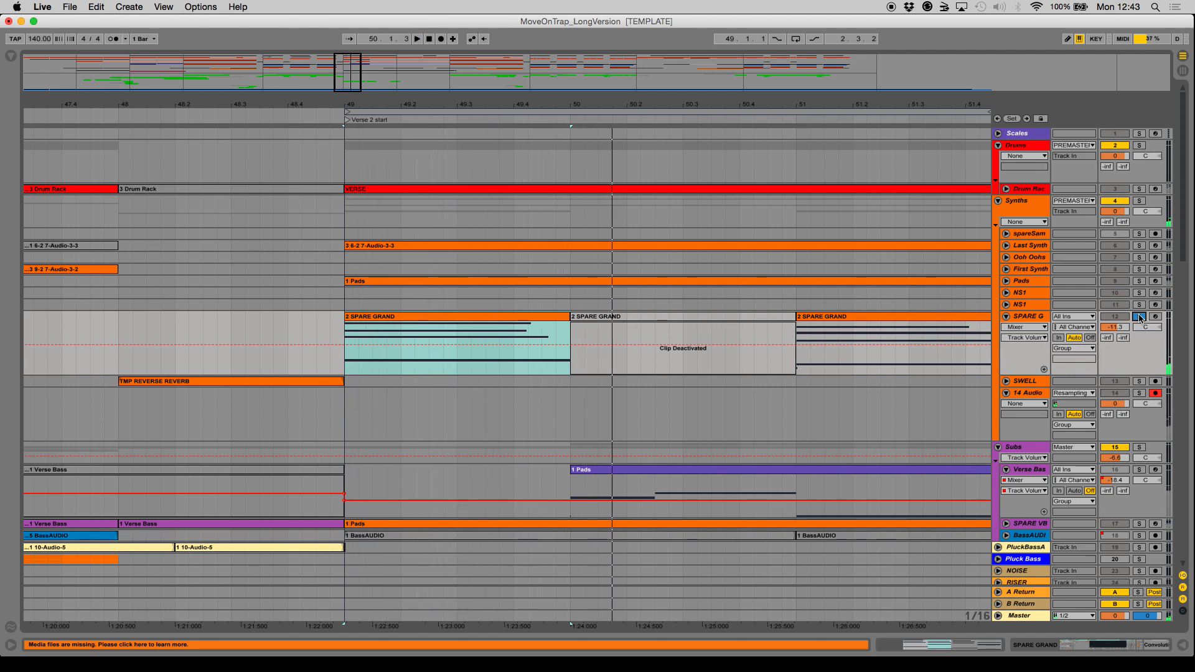
pyautogui.press('space')
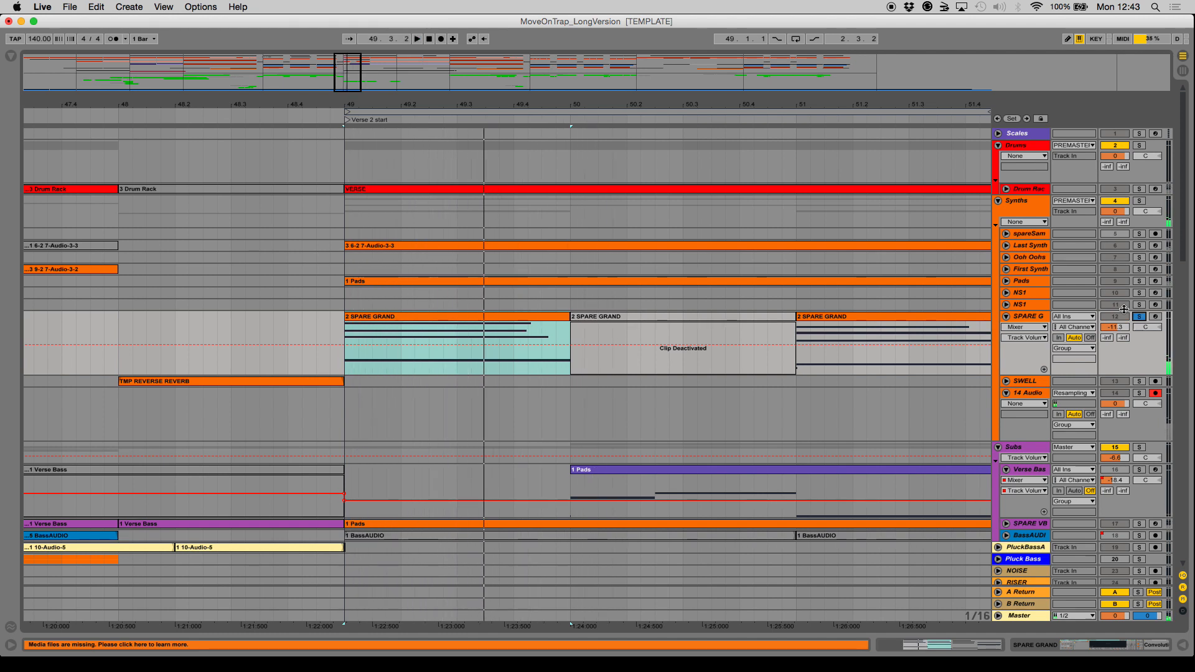
# Place the insert marker at bar 49 on the new audio track and rename the track "NEW SWE"
pyautogui.click(346, 409)
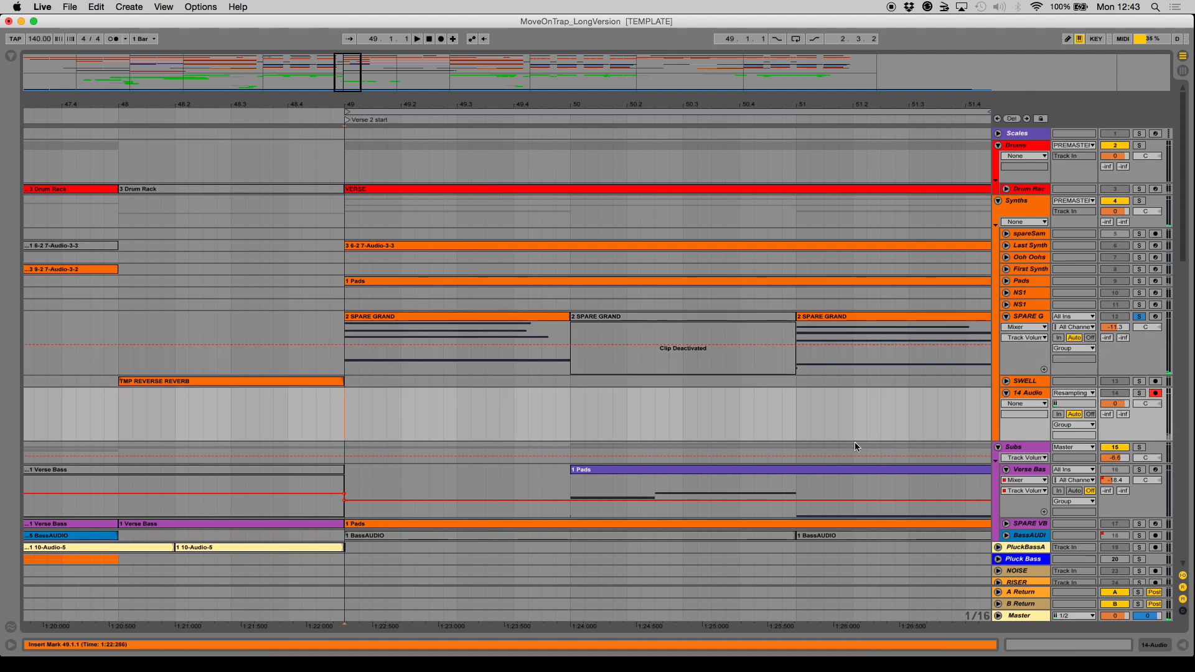
pyautogui.rightClick(1041, 401)
pyautogui.click(1061, 453)
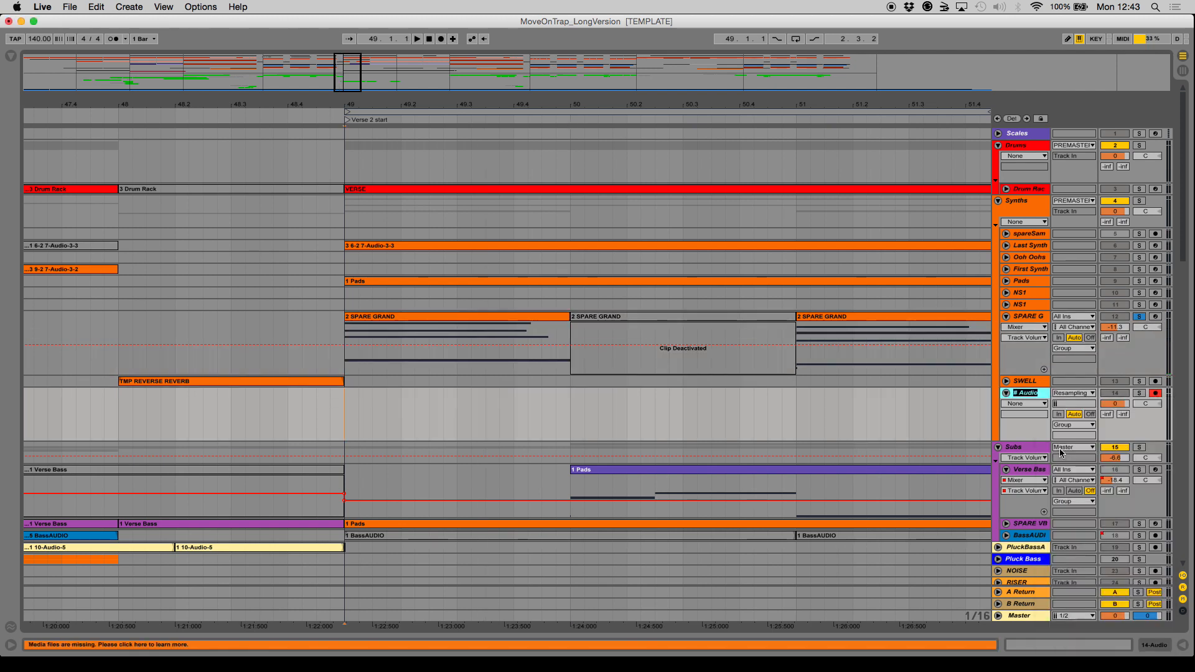
pyautogui.write('NEW SWE')
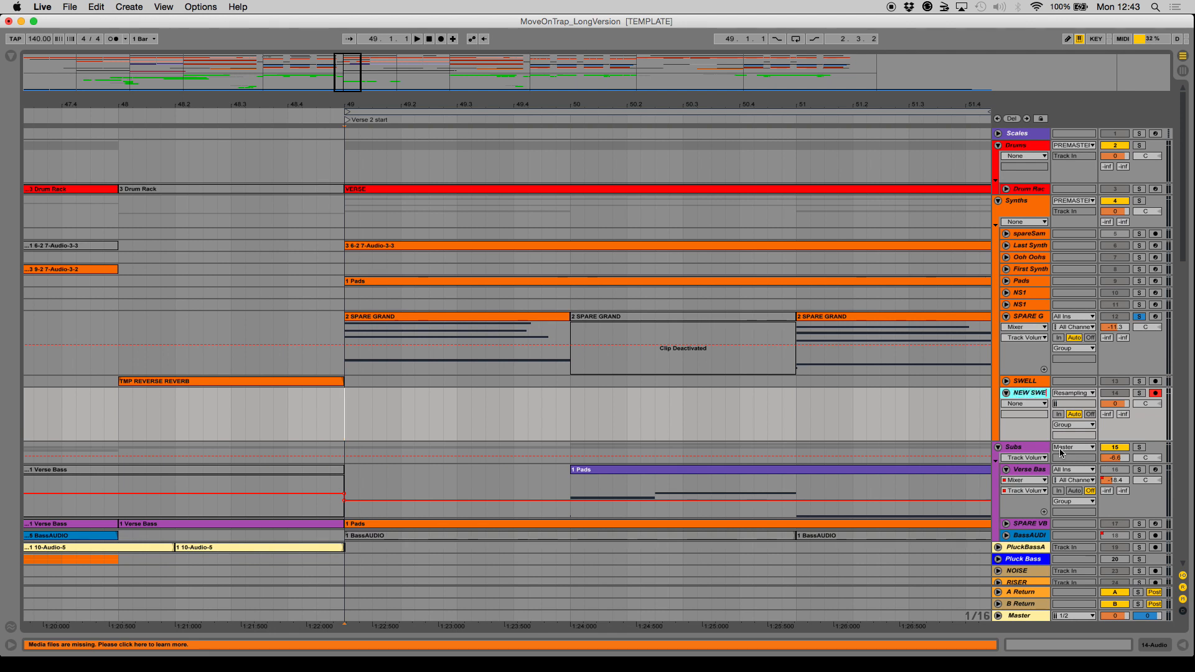
# Complete the track name as NEW SWELL and record the soloed SPARE GRAND chord onto it from bar 49, disarming the track after recording
pyautogui.write('LL')
pyautogui.press('Return')
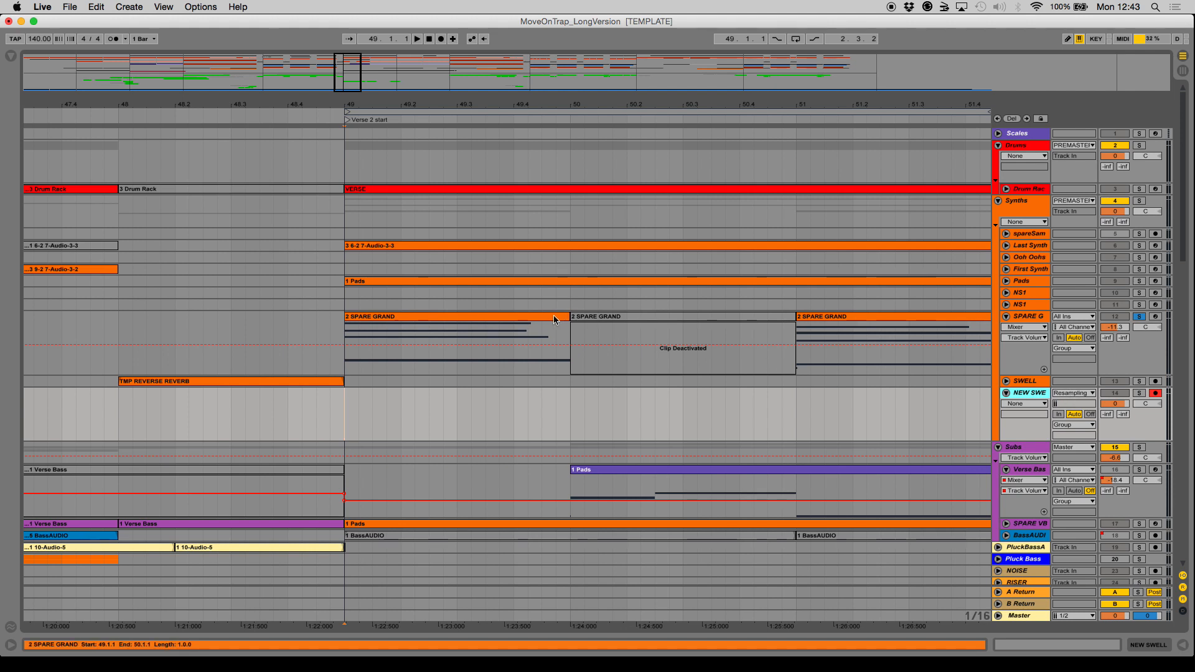
pyautogui.click(441, 39)
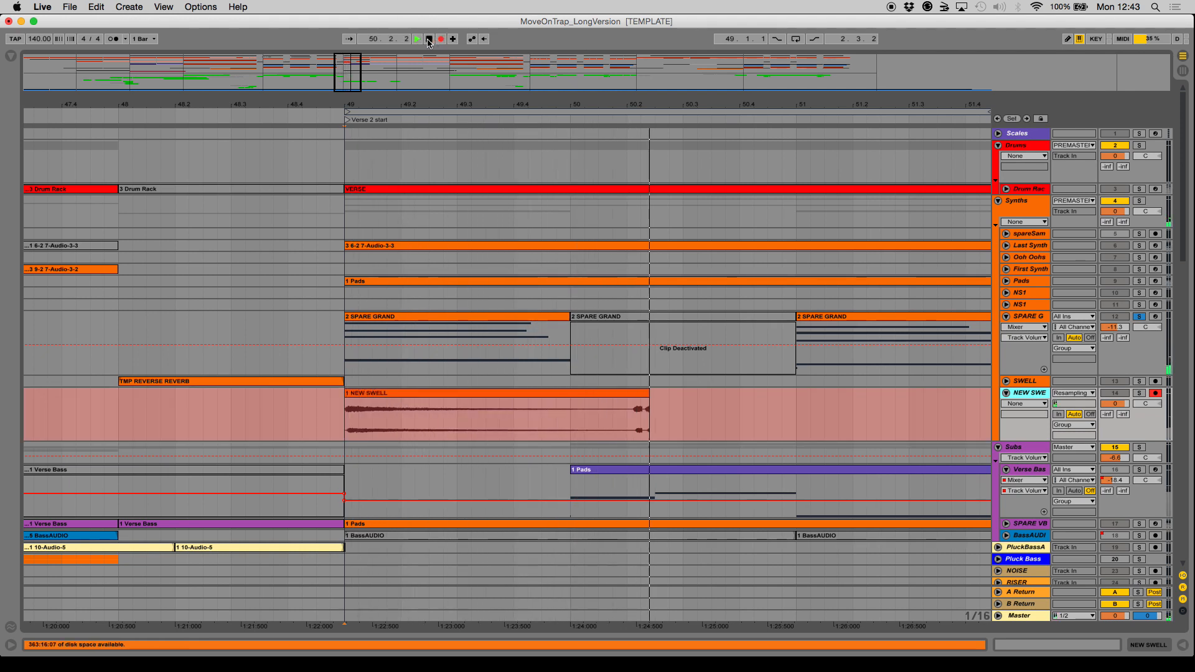
pyautogui.click(429, 38)
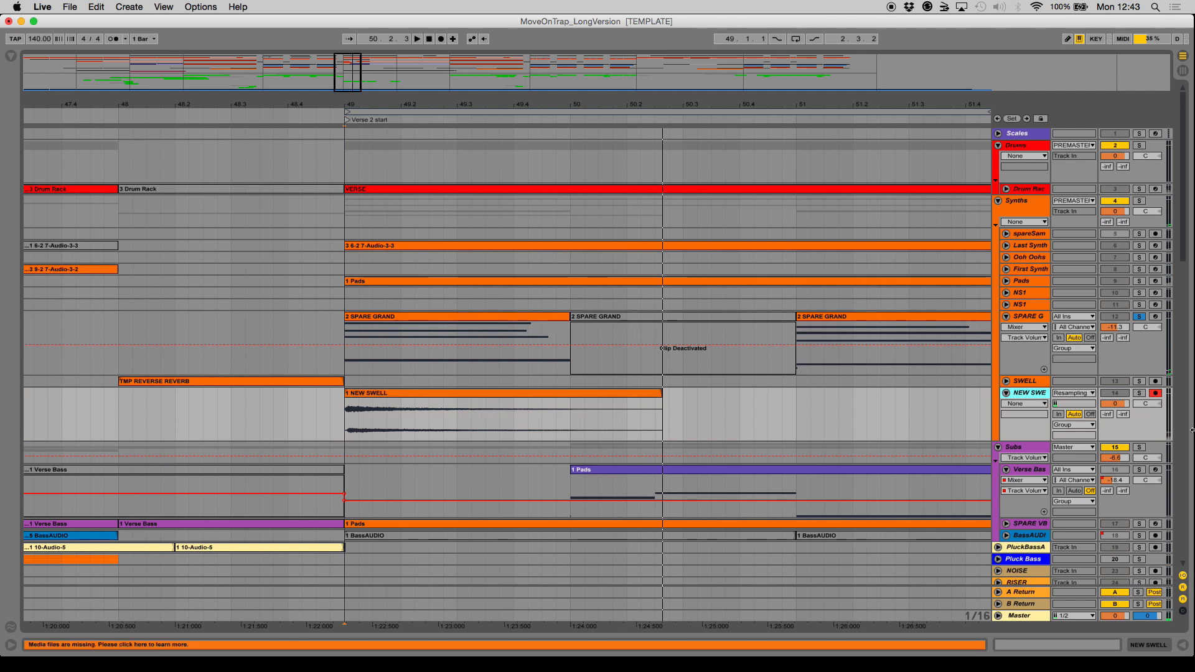
pyautogui.click(1155, 392)
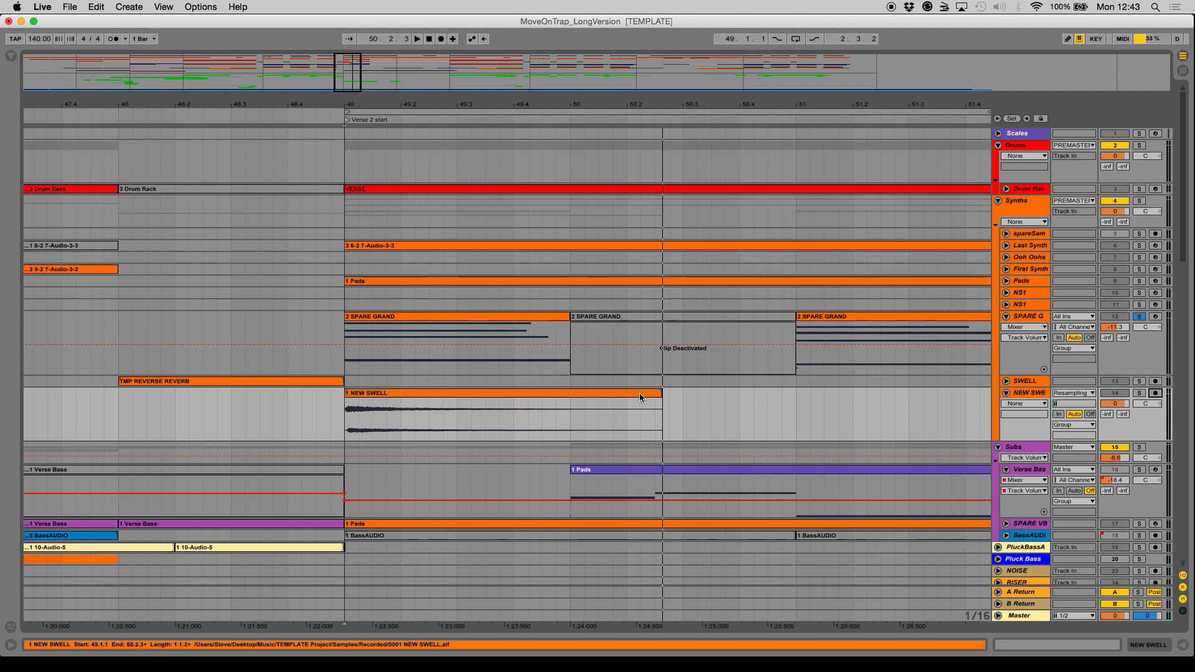
# Add another audio track below NEW SWELL with its input set to Resampling, and solo the NEW SWELL track
pyautogui.click(1022, 395)
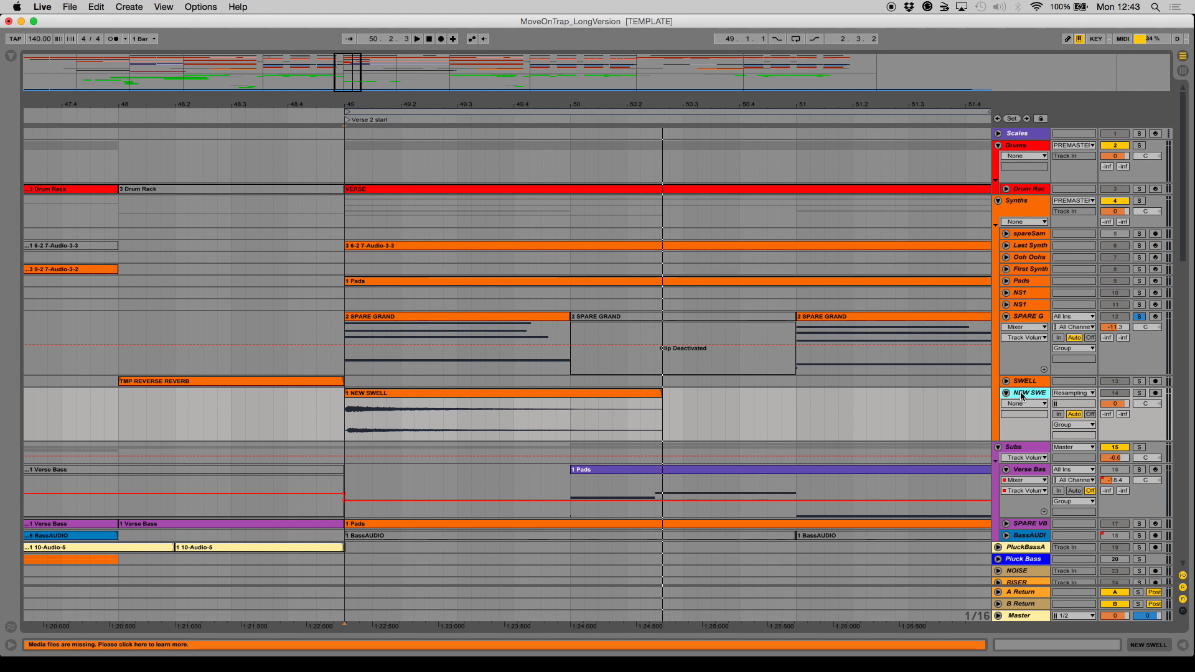
pyautogui.press('super+t')
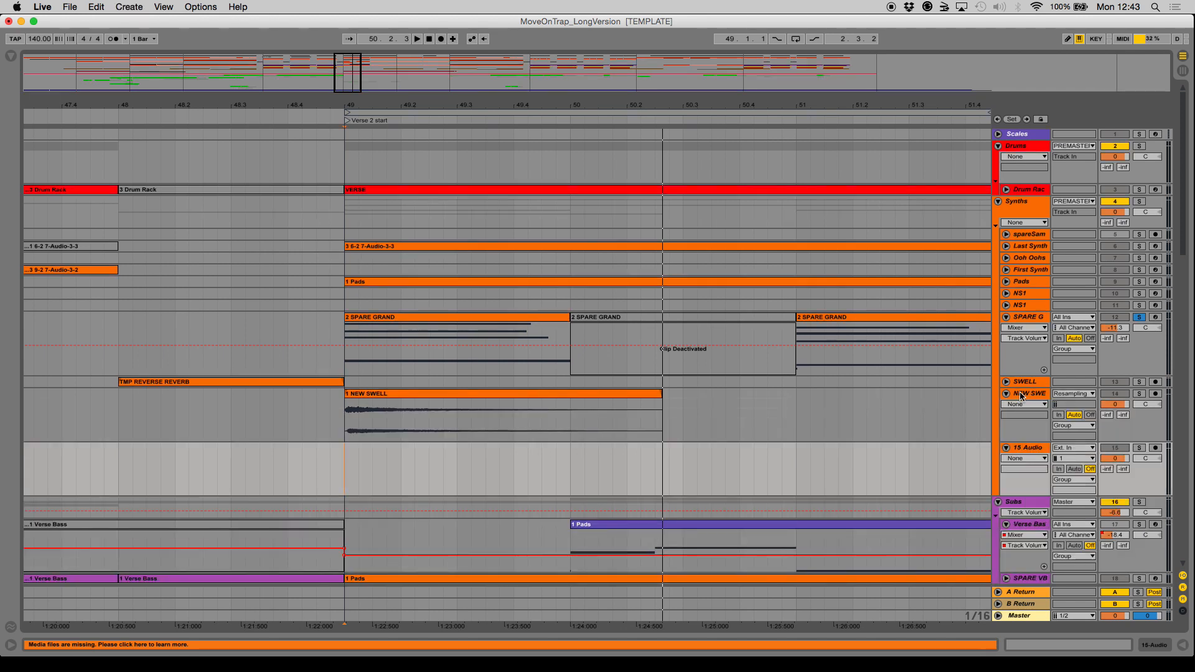
pyautogui.click(1075, 449)
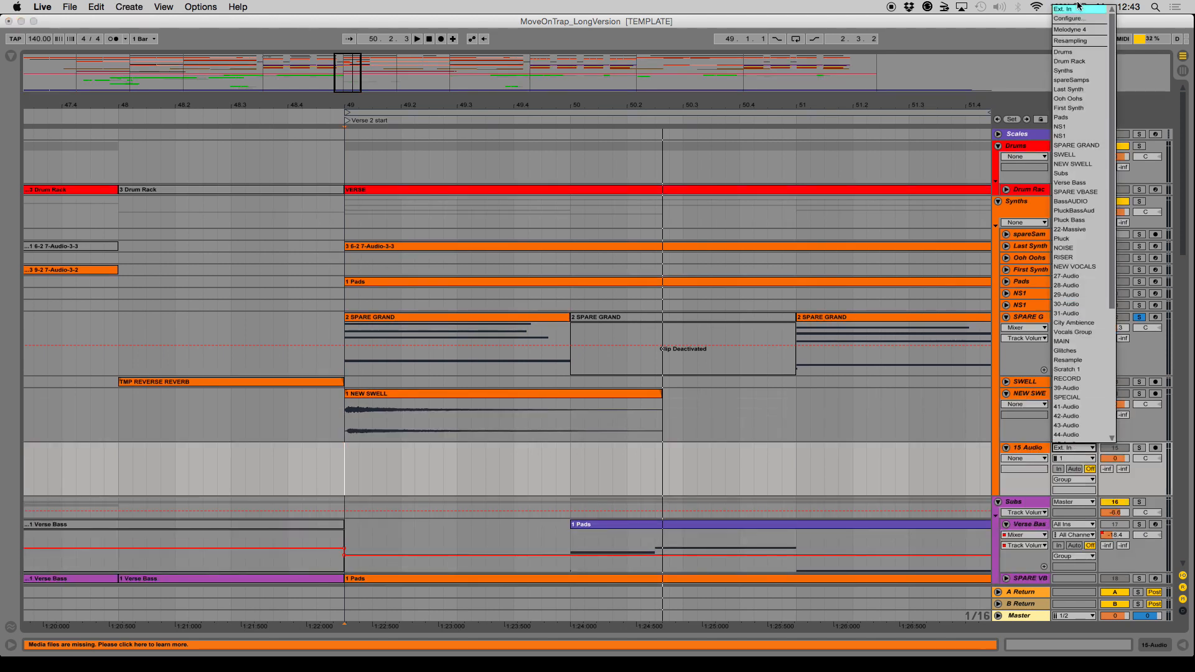
pyautogui.click(1082, 41)
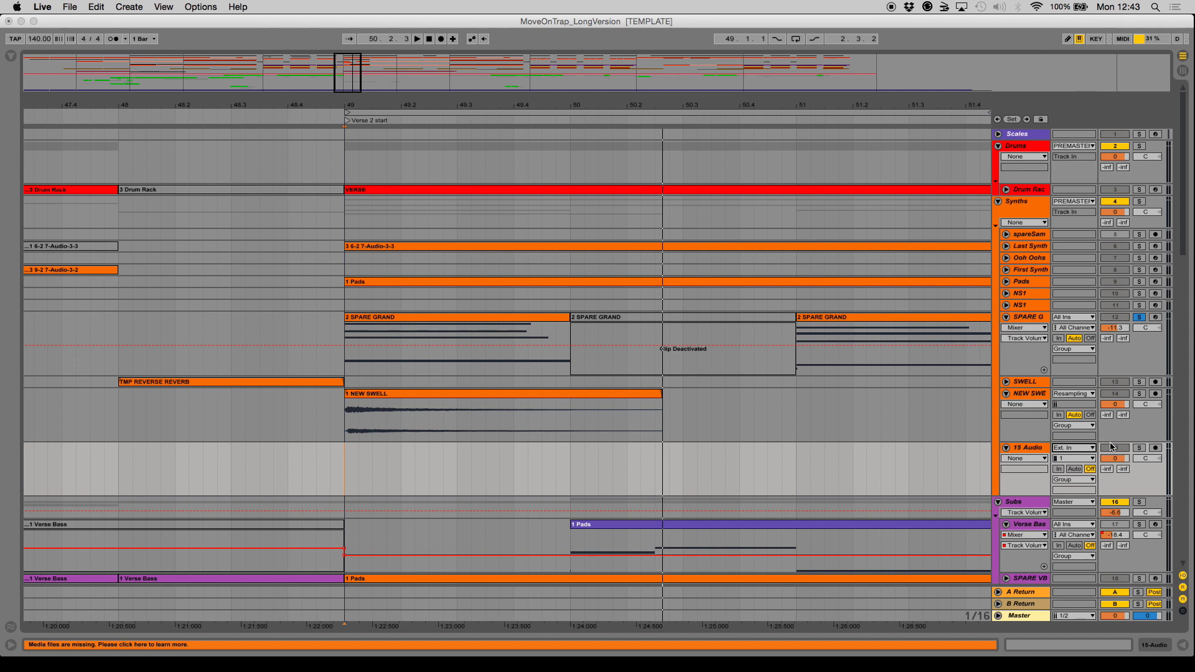
pyautogui.keyDown('super'); pyautogui.click(1139, 394); pyautogui.keyUp('super')
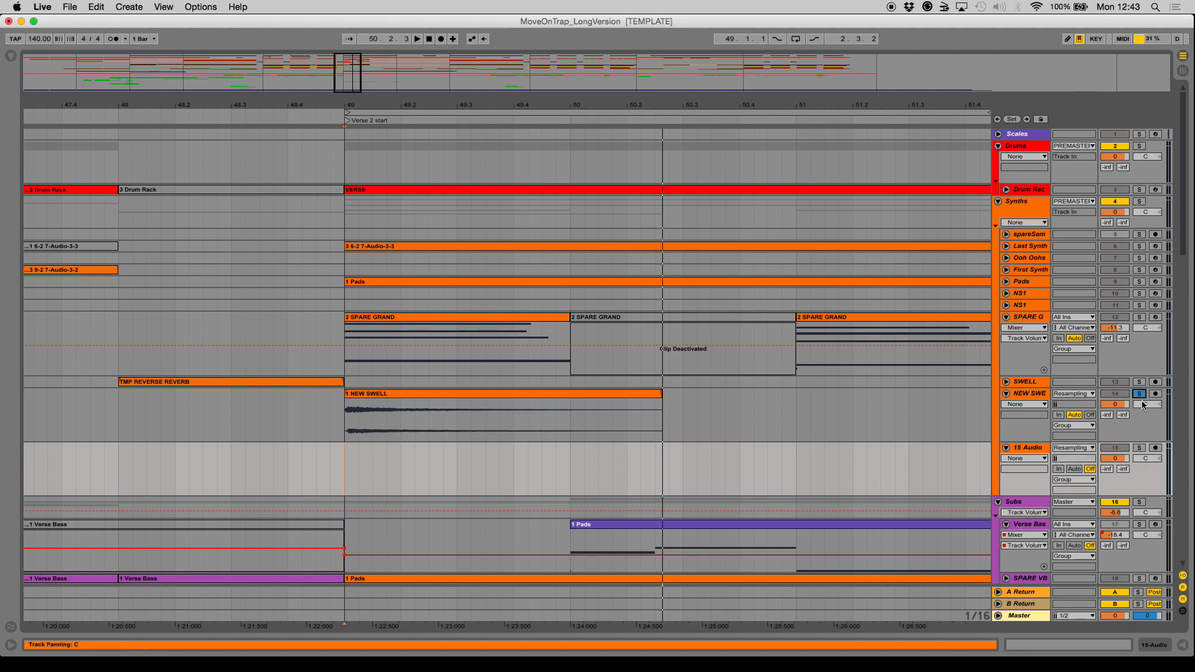
pyautogui.click(1026, 448)
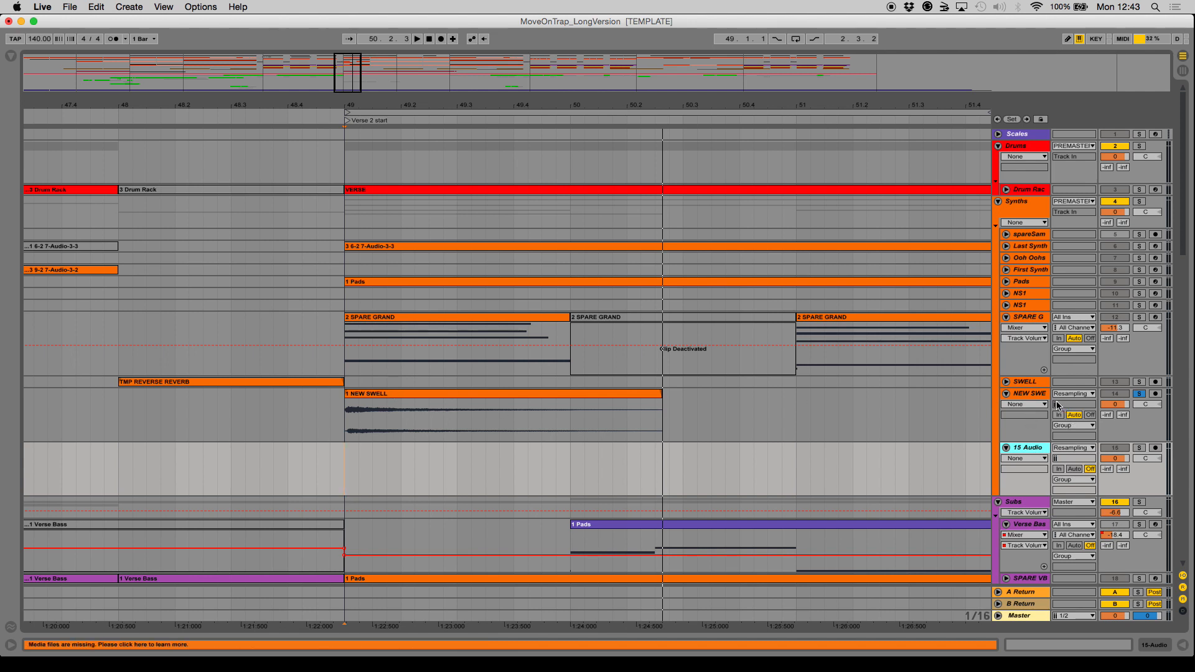
# Add Max for Live's Convolution Reverb Pro to the NEW SWELL track and set its Dry/Wet to 100%
pyautogui.doubleClick(1037, 394)
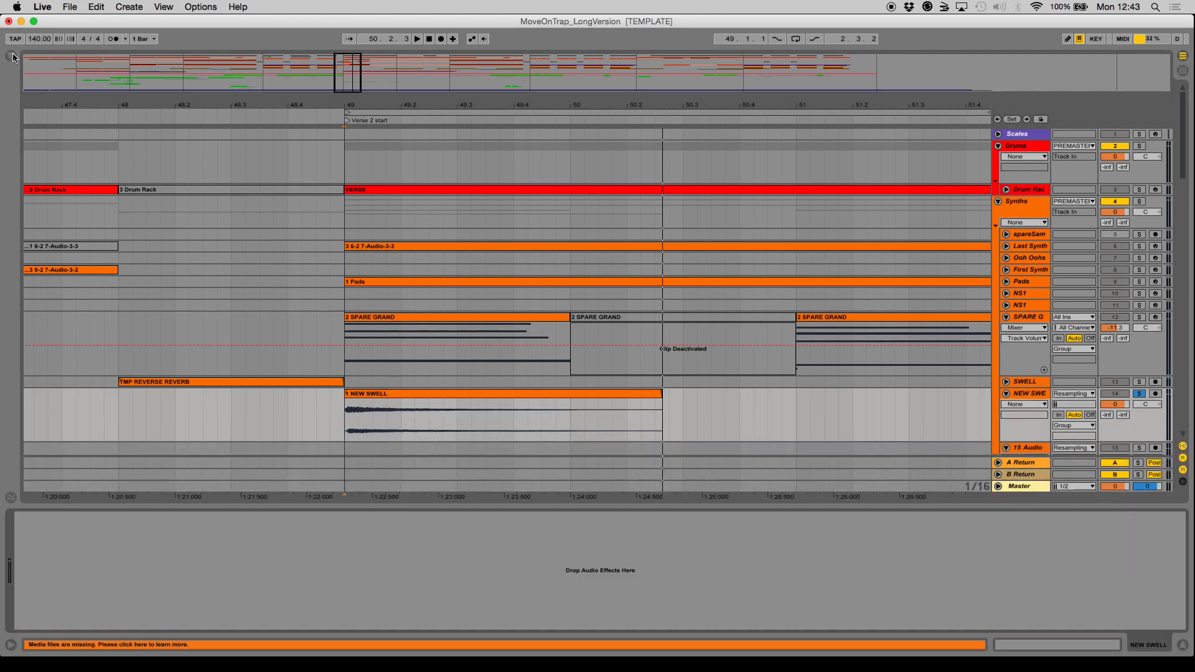
pyautogui.click(12, 56)
pyautogui.click(53, 123)
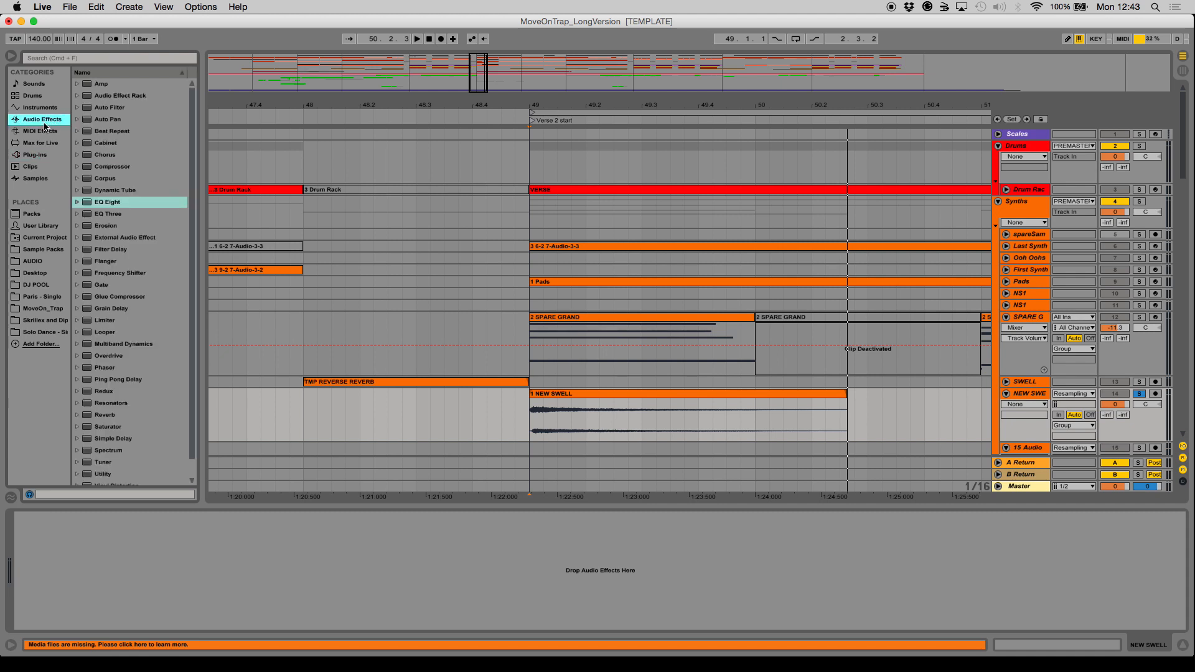
pyautogui.click(41, 144)
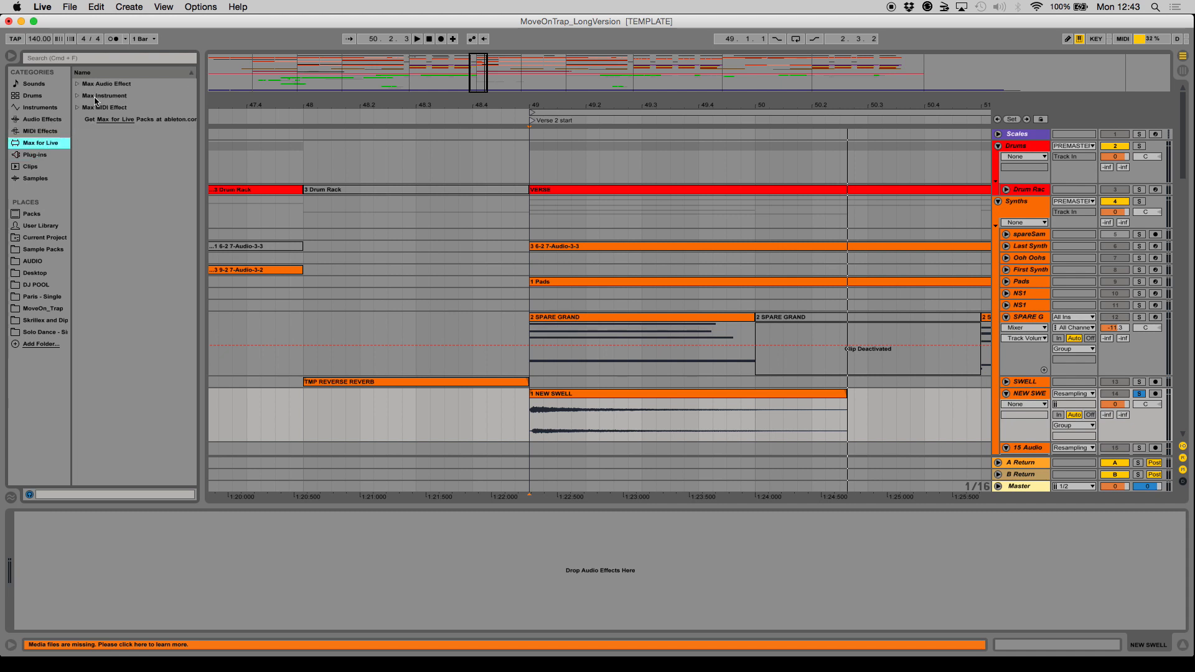
pyautogui.click(78, 85)
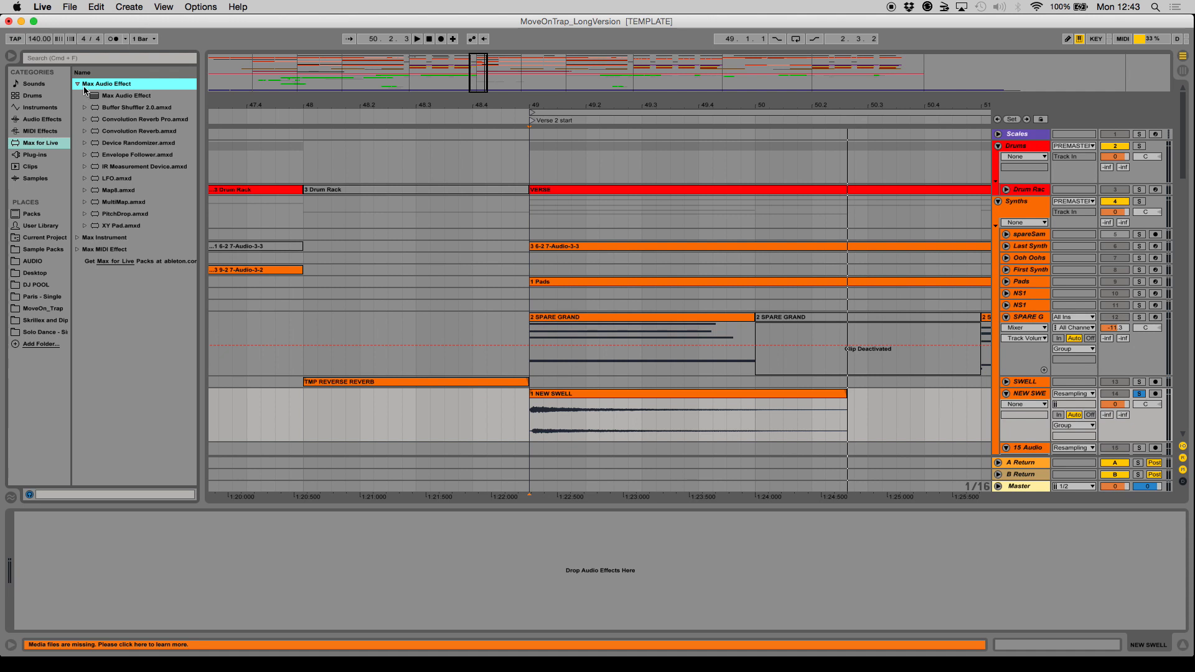
pyautogui.click(153, 120)
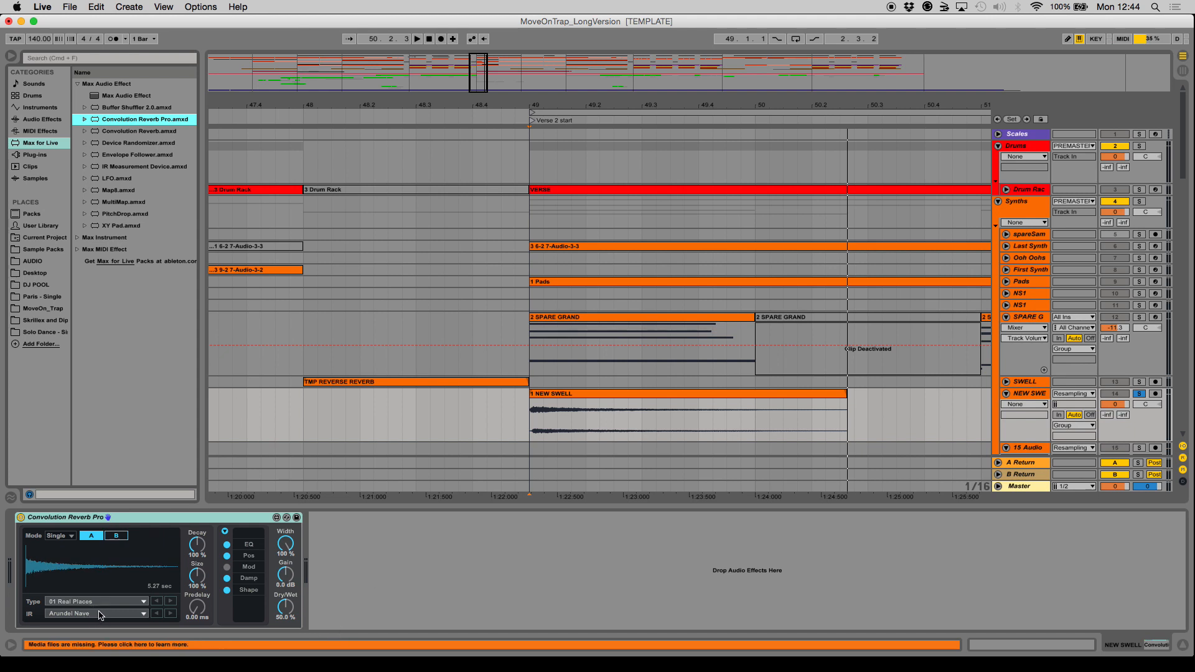
pyautogui.moveTo(282, 610); pyautogui.dragTo(281, 599)
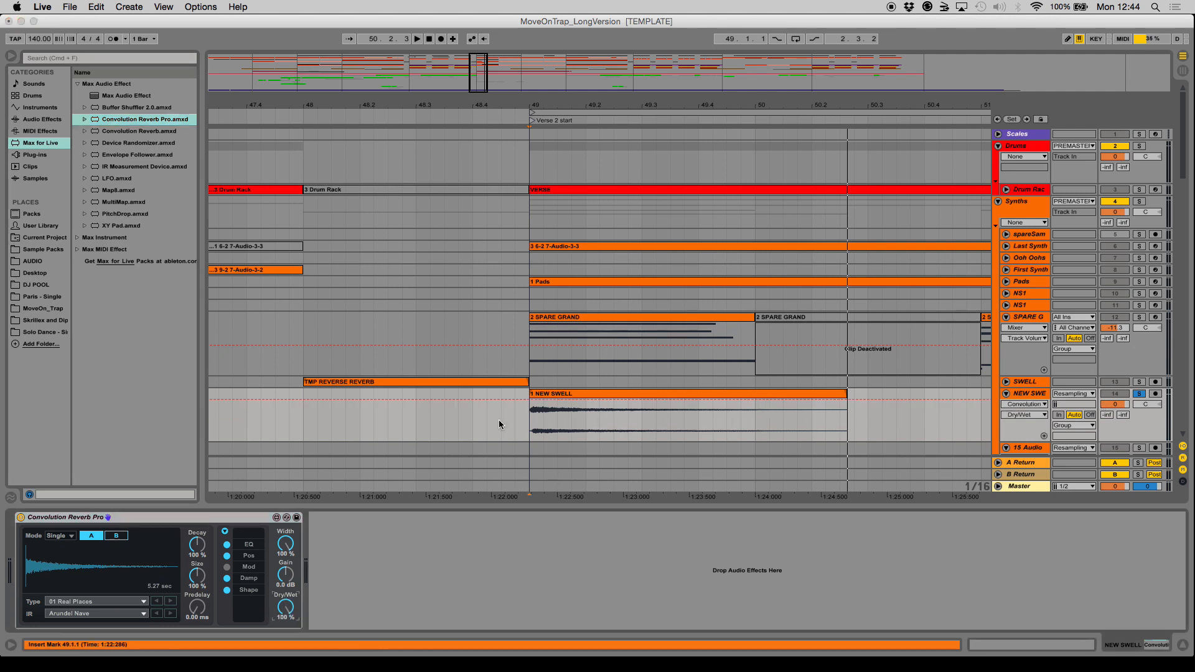
# Play the reverberated NEW SWELL clip from bar 49 and reverse its sample
pyautogui.press('space')
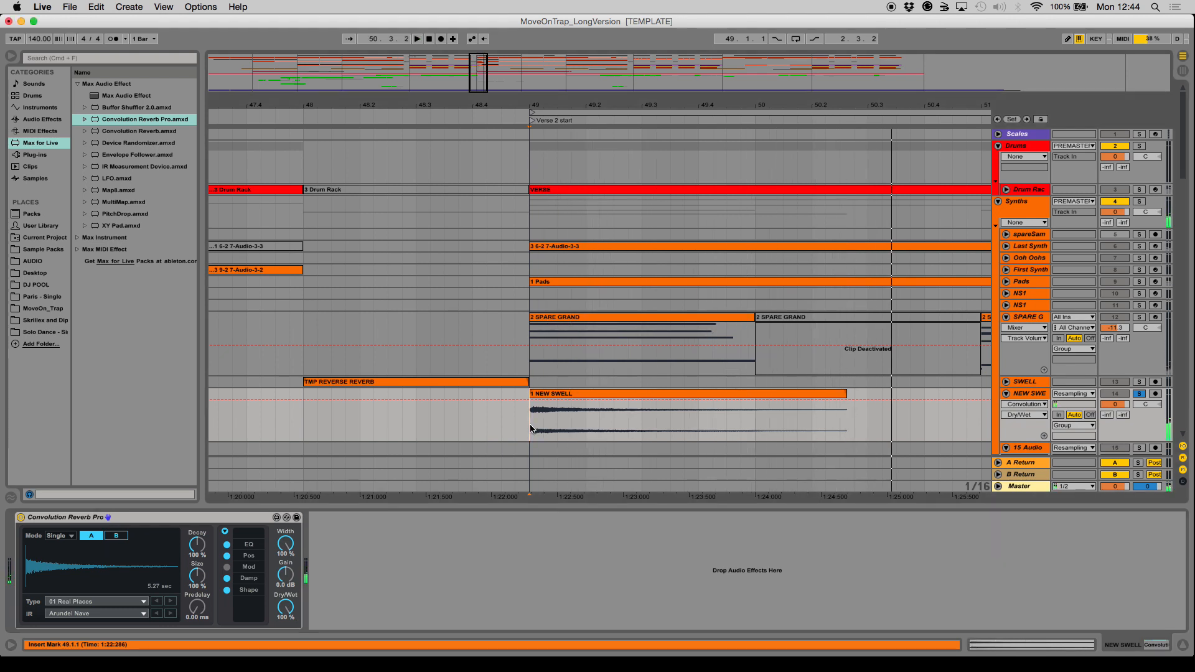
pyautogui.doubleClick(565, 397)
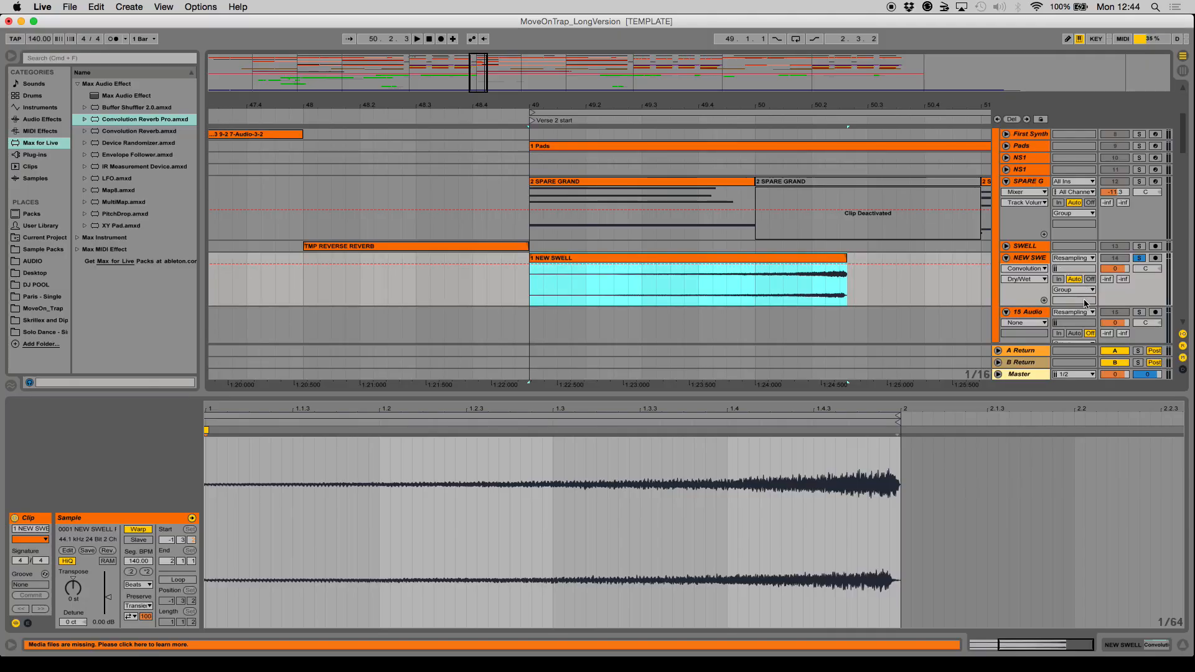
# Arm the 15 Audio track for recording and audition the reversed NEW SWELL clip with its reverb tail from bar 49
pyautogui.scroll(-2, 1085, 303)
pyautogui.click(1155, 287)
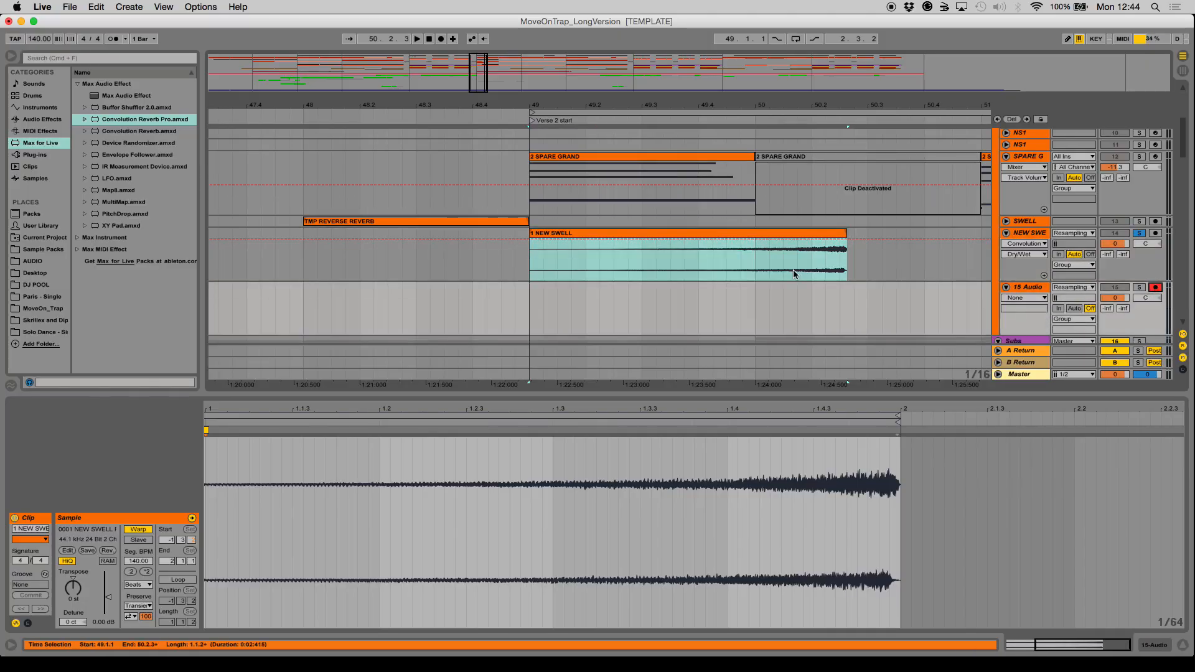
pyautogui.click(531, 254)
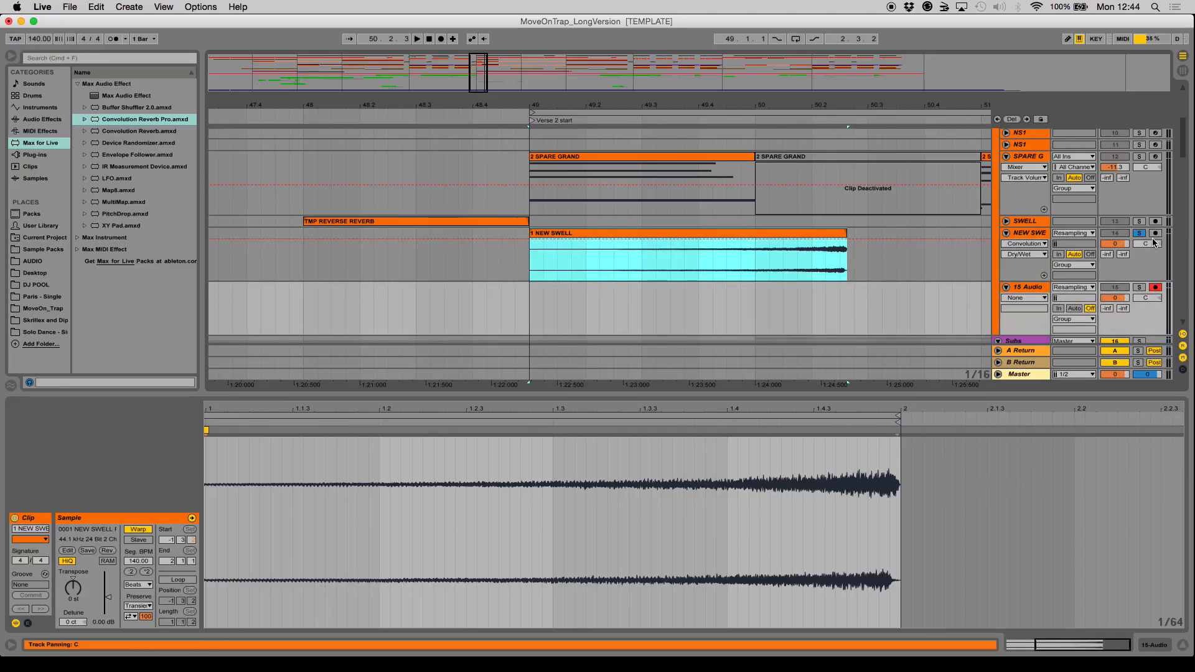
pyautogui.press('space')
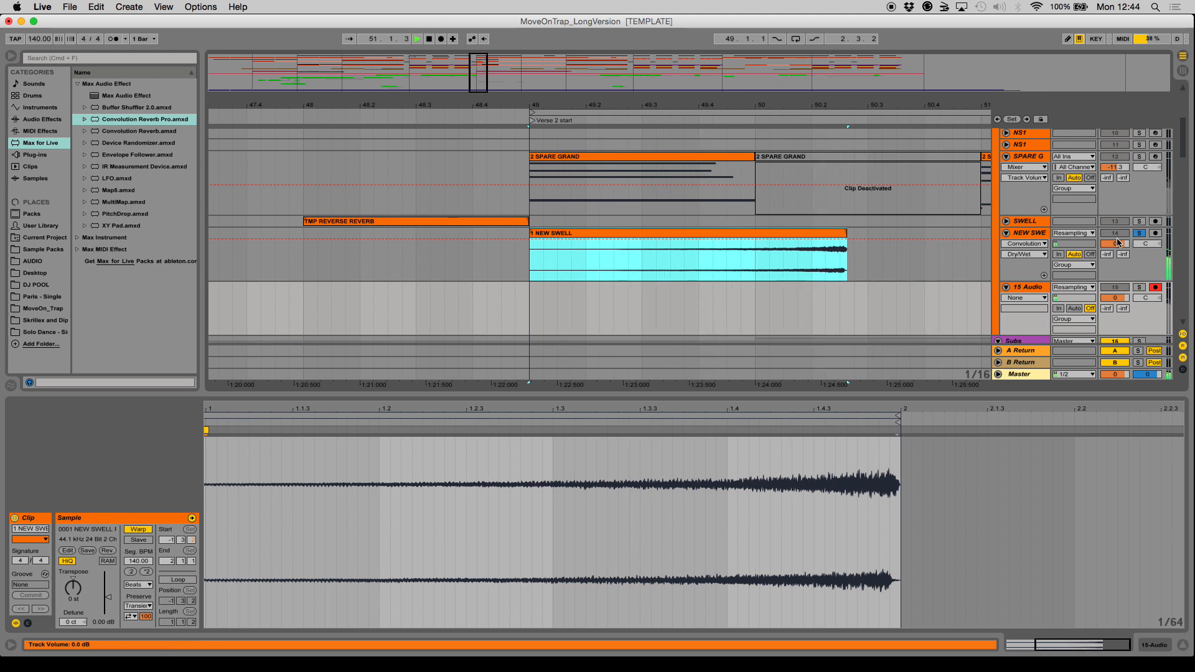
pyautogui.press('space')
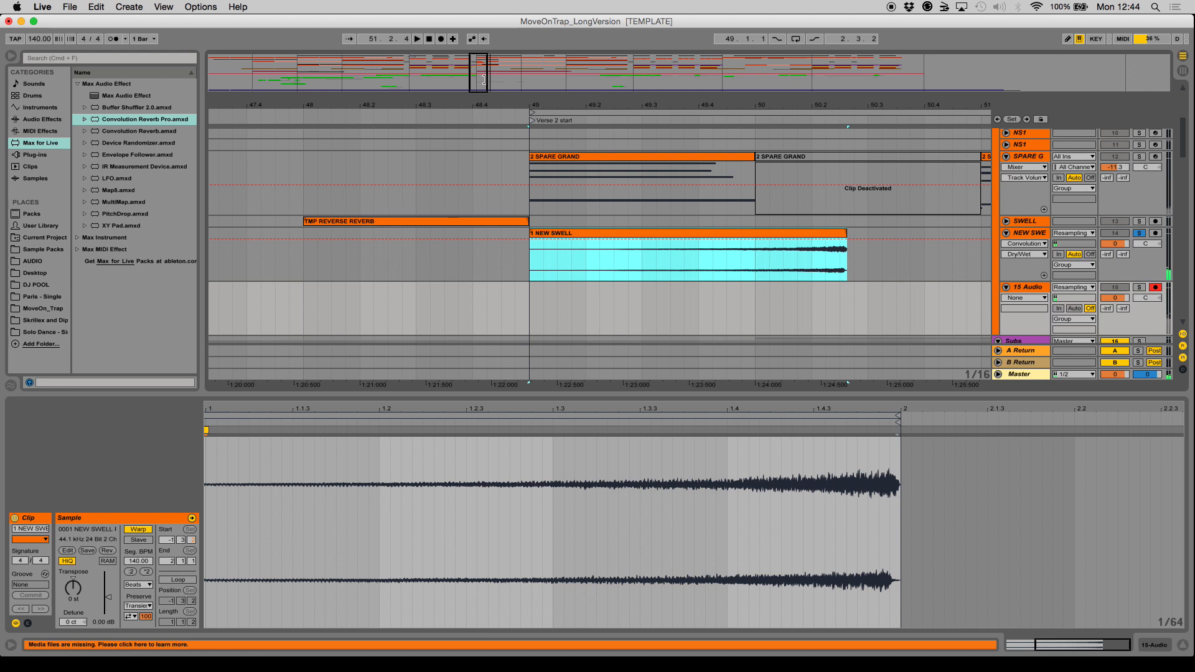
# Record the reversed NEW SWELL clip with its reverb onto the 15 Audio track from bar 49 to about bar 52
pyautogui.moveTo(486, 79); pyautogui.dragTo(496, 79)
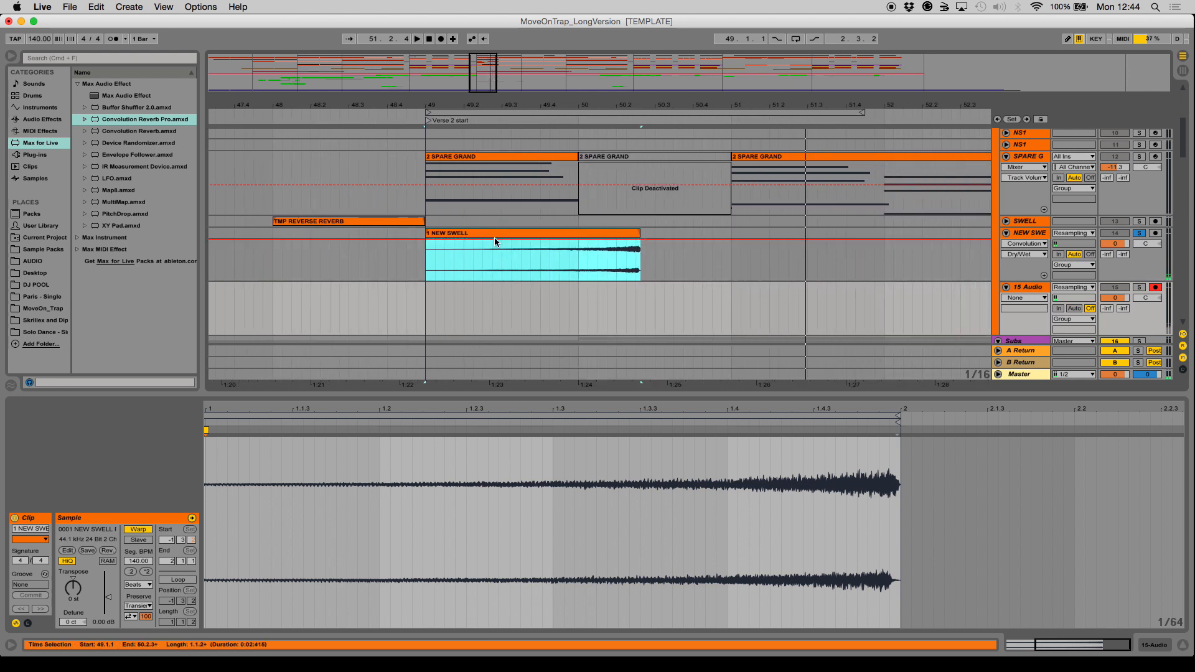
pyautogui.click(427, 298)
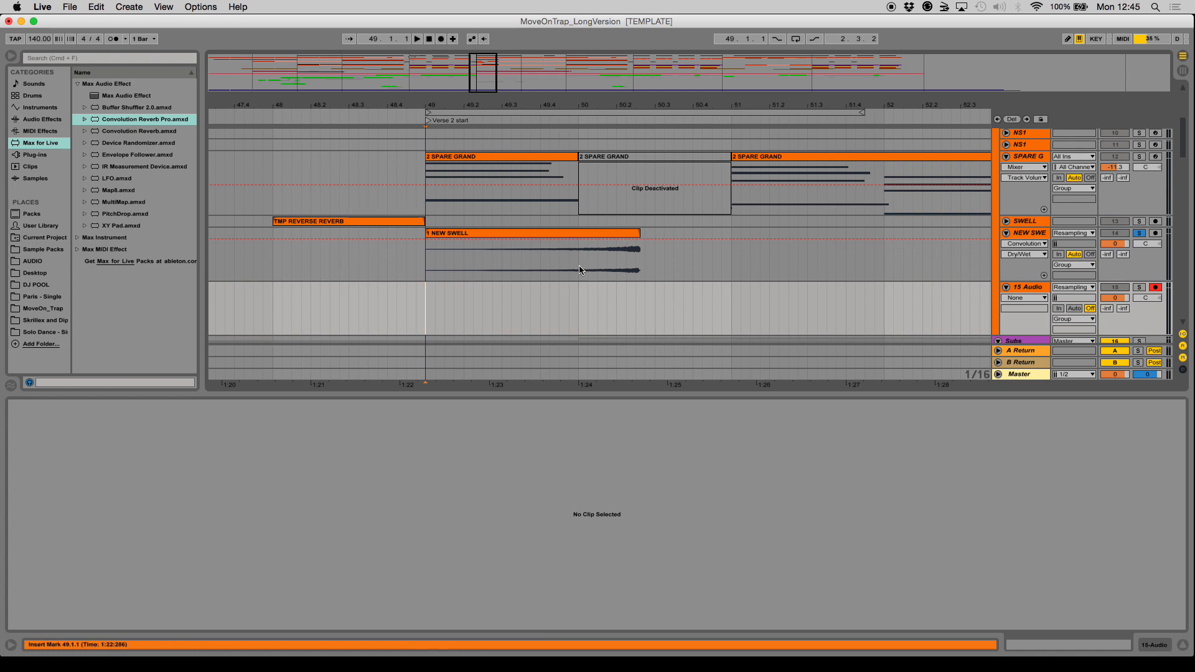
pyautogui.click(534, 233)
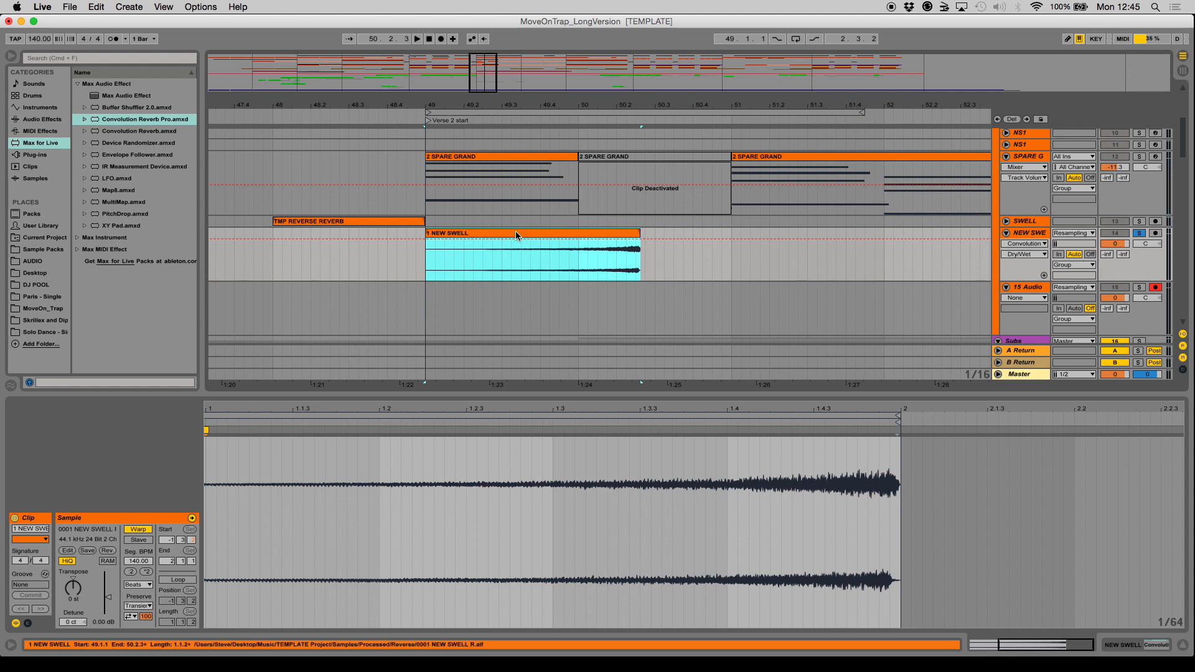
pyautogui.click(425, 300)
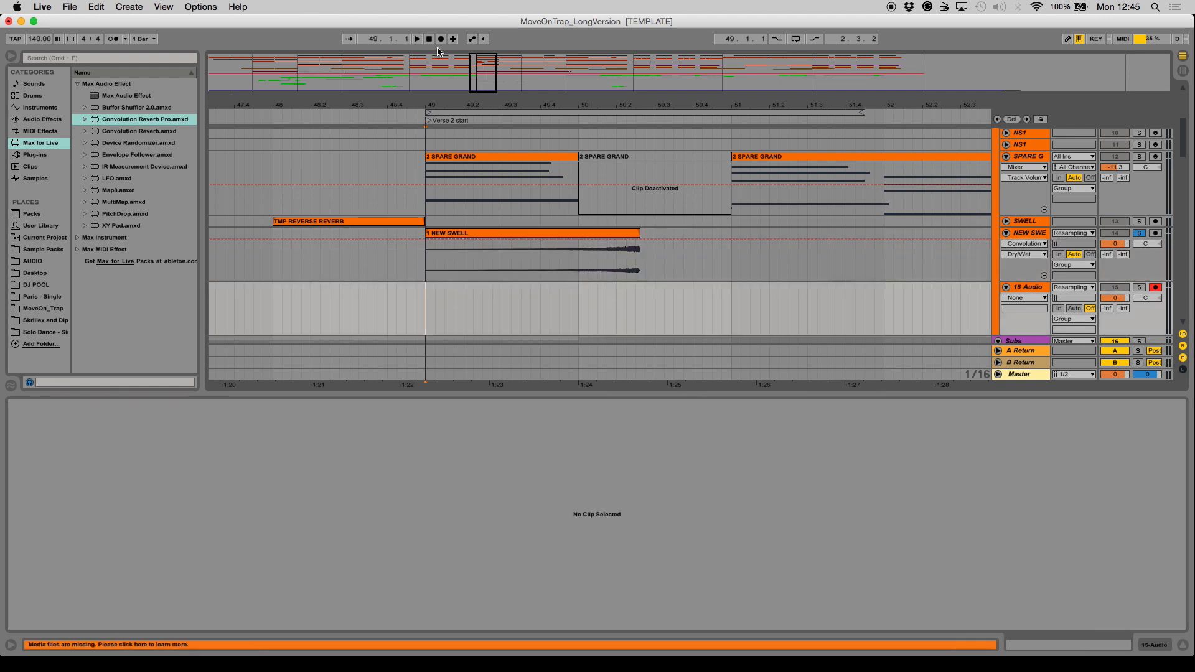
pyautogui.click(441, 40)
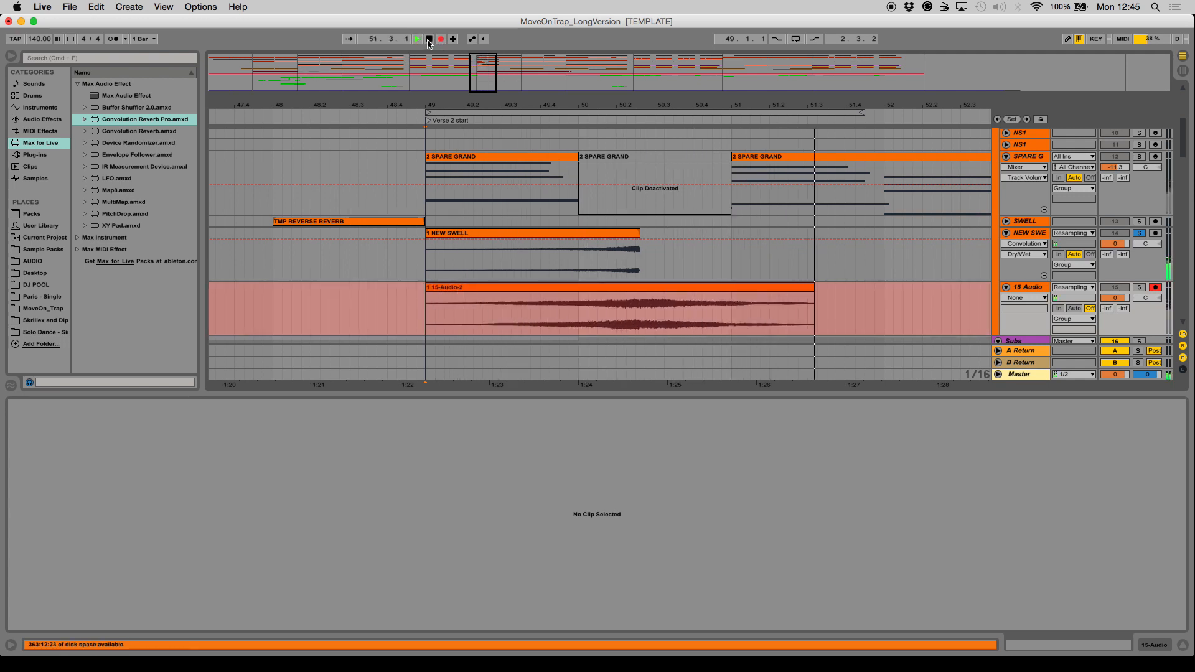
pyautogui.click(429, 39)
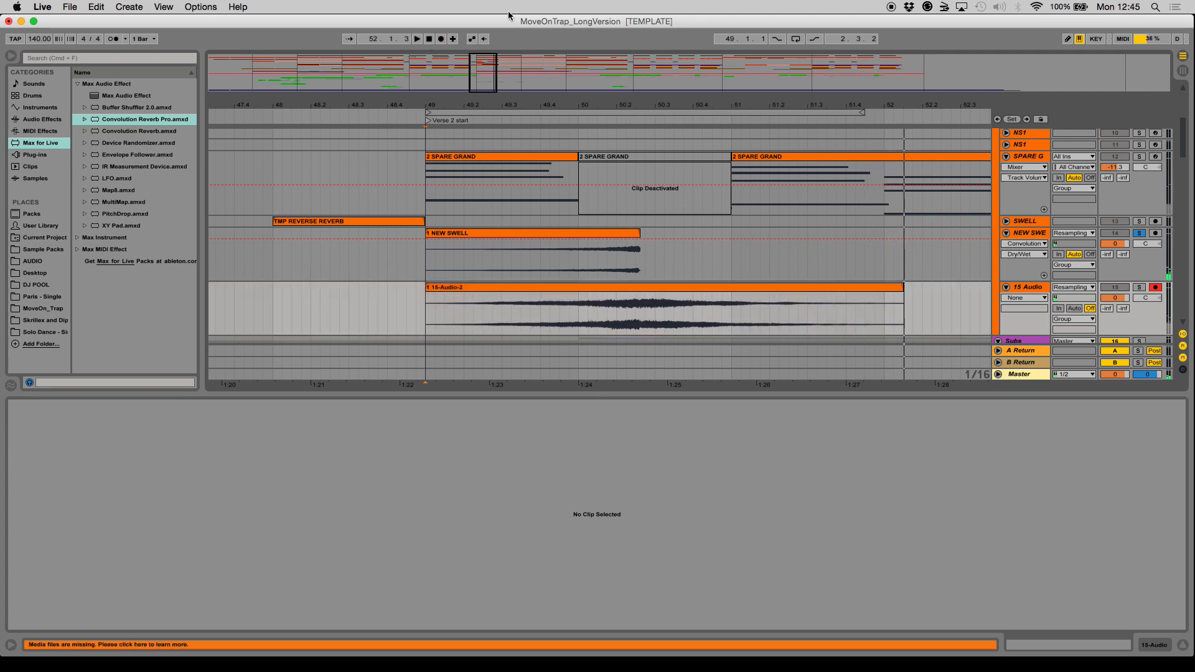
# Split the recorded 15 Audio clip at 50.2.3, where the NEW SWELL clip ends, and delete the part before the split
pyautogui.moveTo(480, 73); pyautogui.dragTo(483, 155)
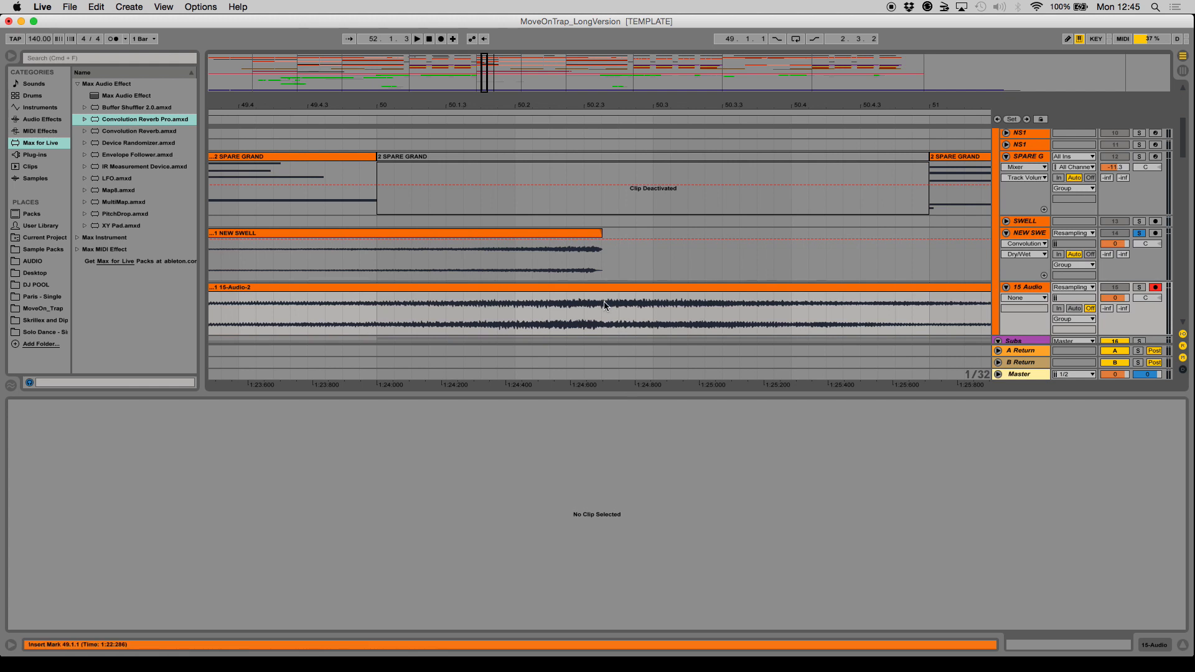
pyautogui.click(601, 304)
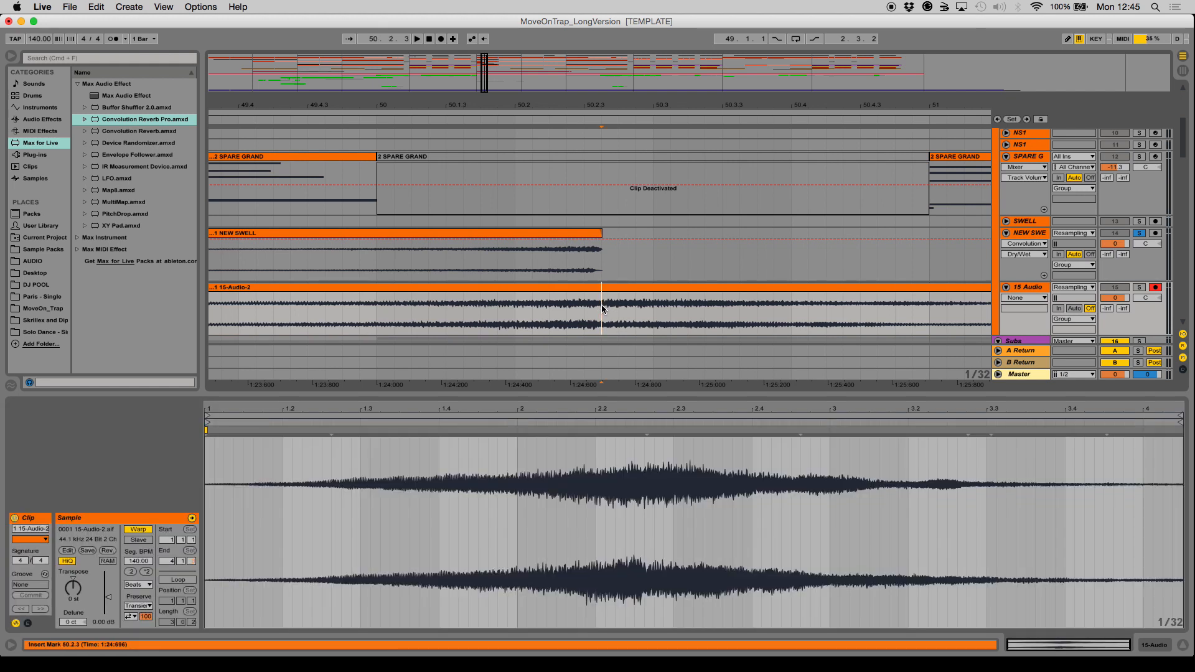
pyautogui.press('super+e')
pyautogui.click(581, 289)
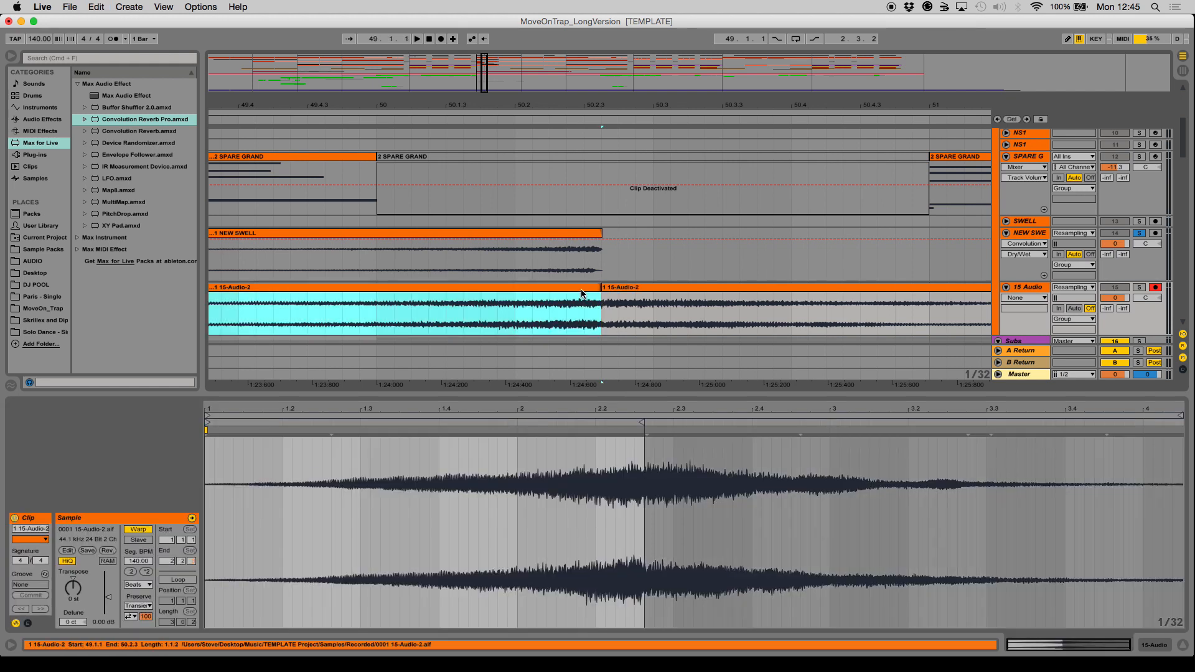
pyautogui.moveTo(485, 70); pyautogui.dragTo(492, 258)
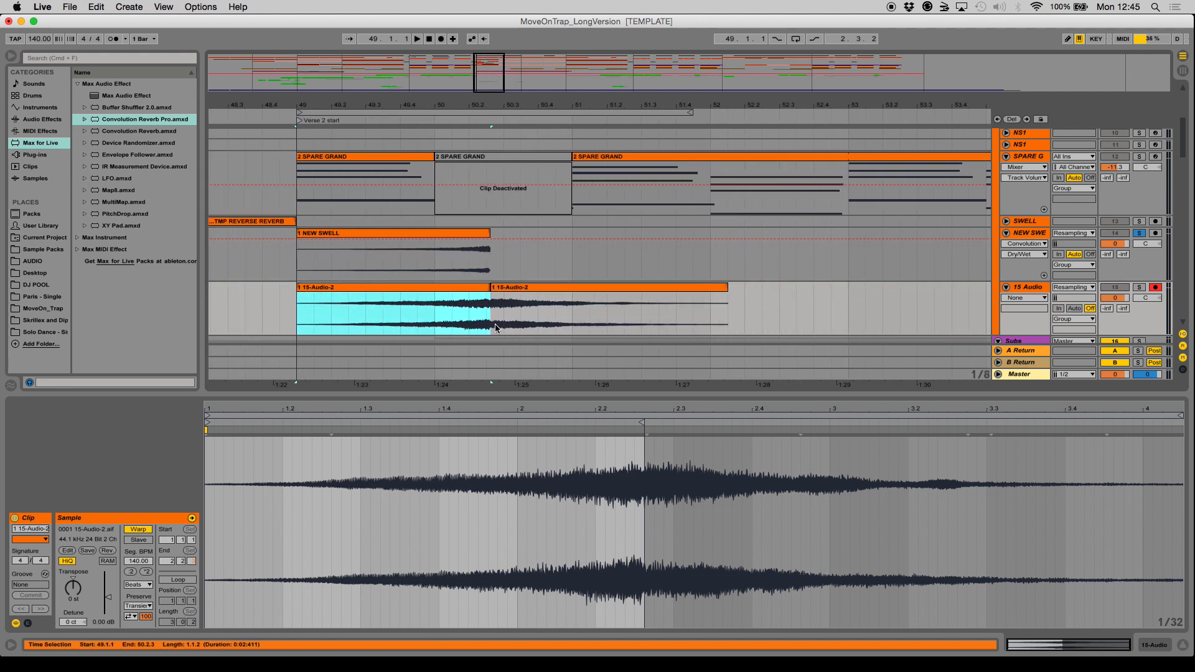
pyautogui.click(500, 301)
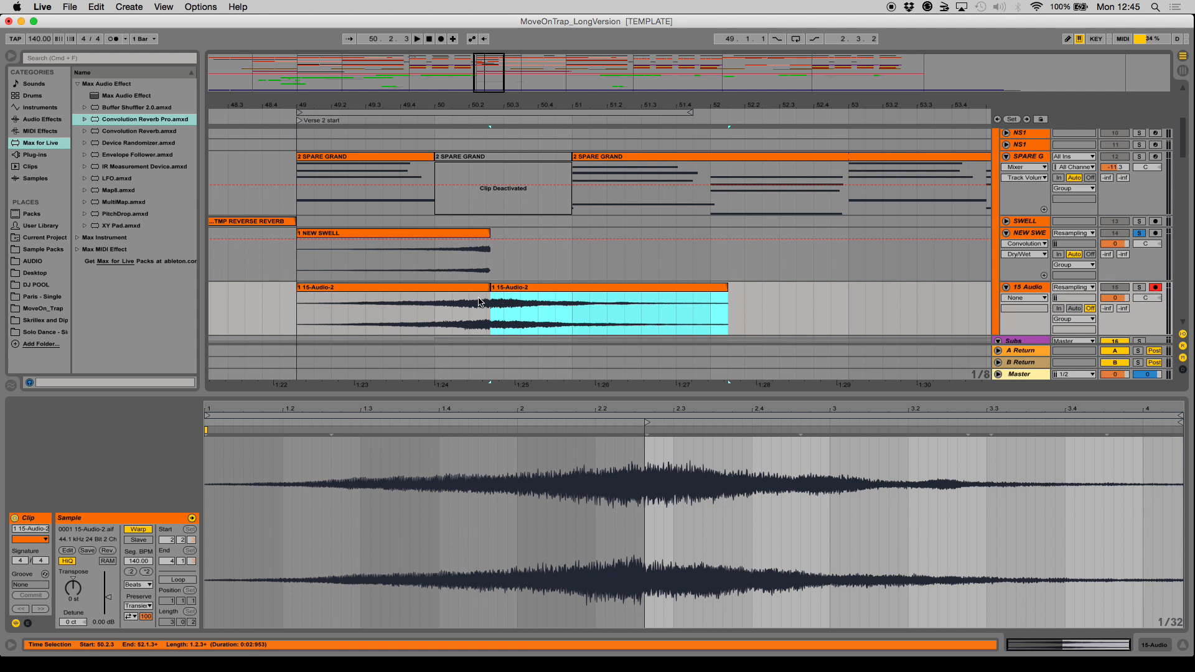
pyautogui.click(476, 295)
pyautogui.press('Delete')
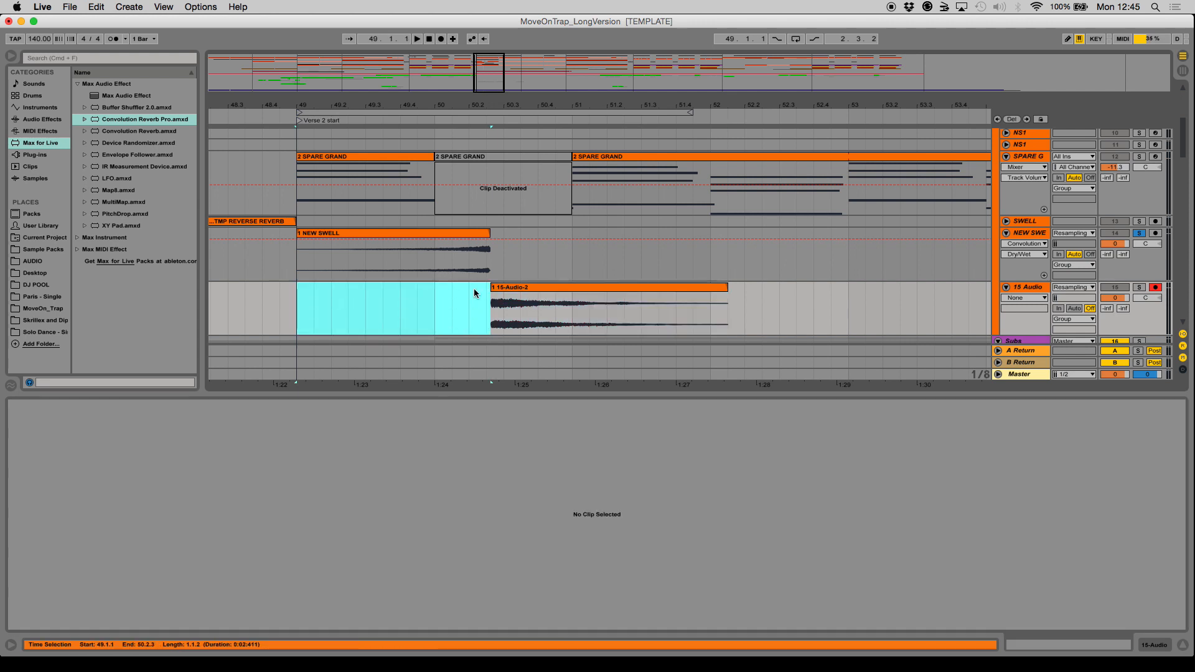
# Delete the NEW SWELL clip and move the recorded 15-Audio-2 clip onto the NEW SWELL track, starting at bar 49
pyautogui.click(478, 235)
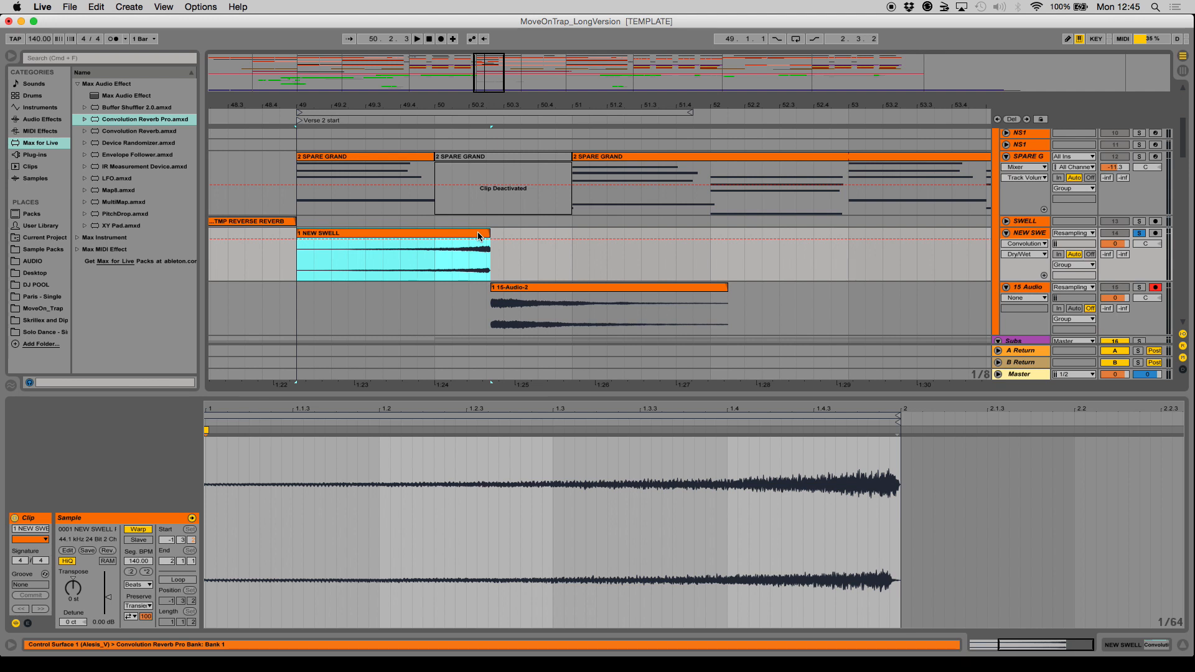
pyautogui.press('Delete')
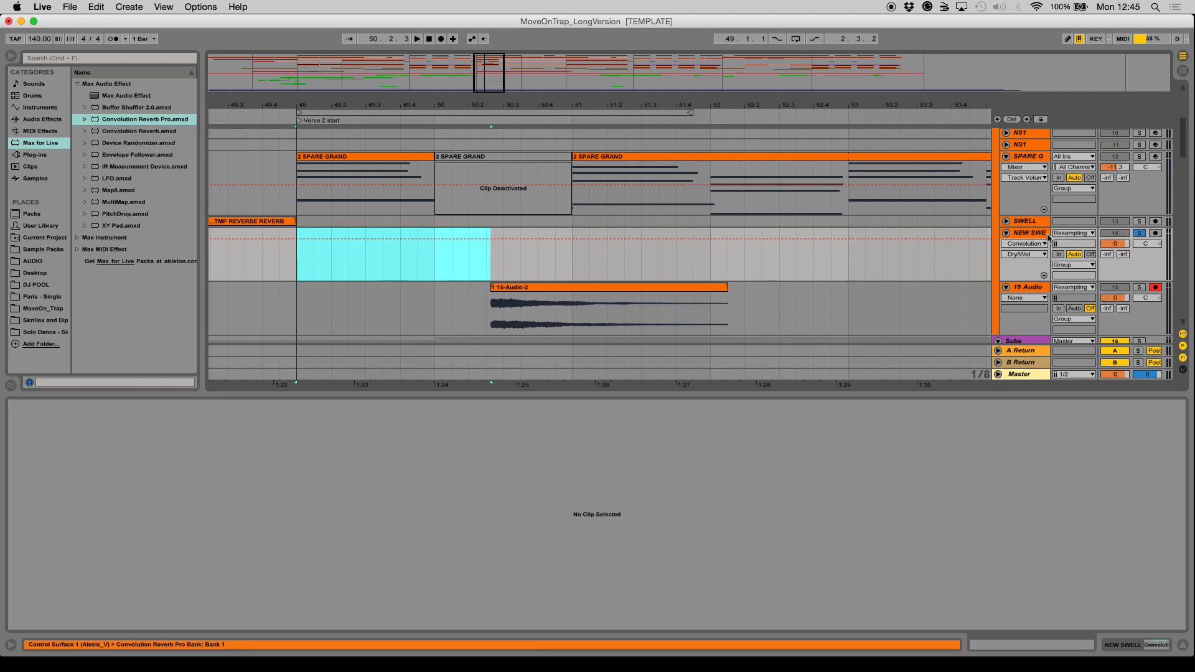
pyautogui.moveTo(526, 287); pyautogui.dragTo(342, 255)
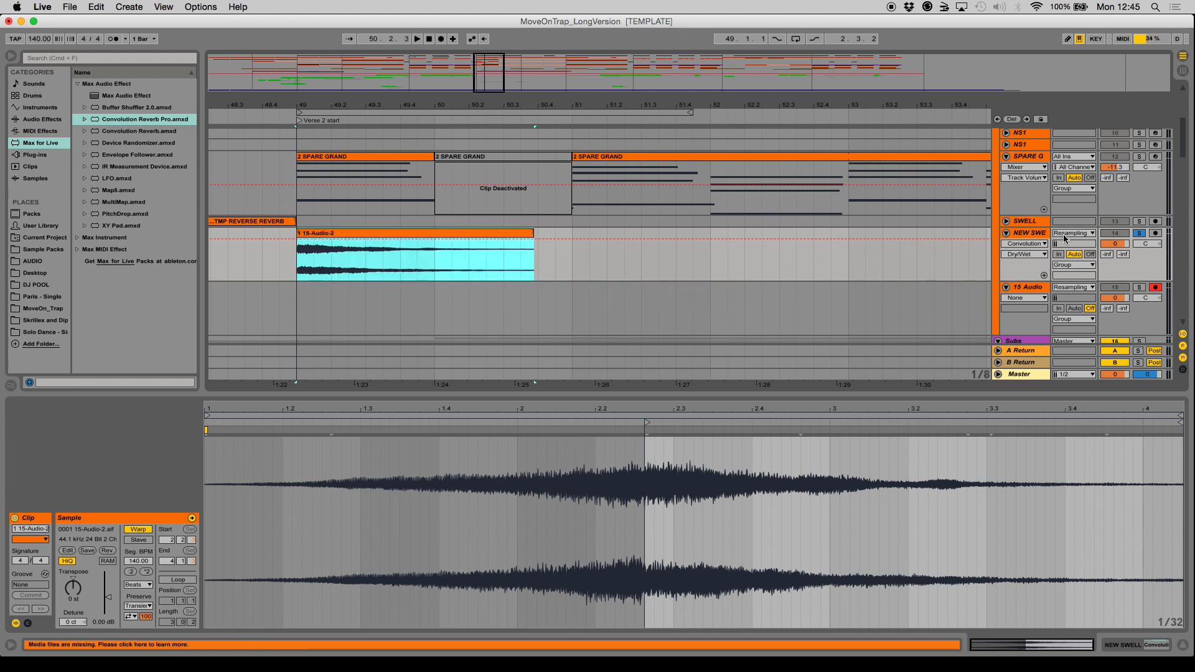
# Disarm the 15 Audio track, unsolo the NEW SWELL track and set its audio input to Ext. In
pyautogui.click(1155, 287)
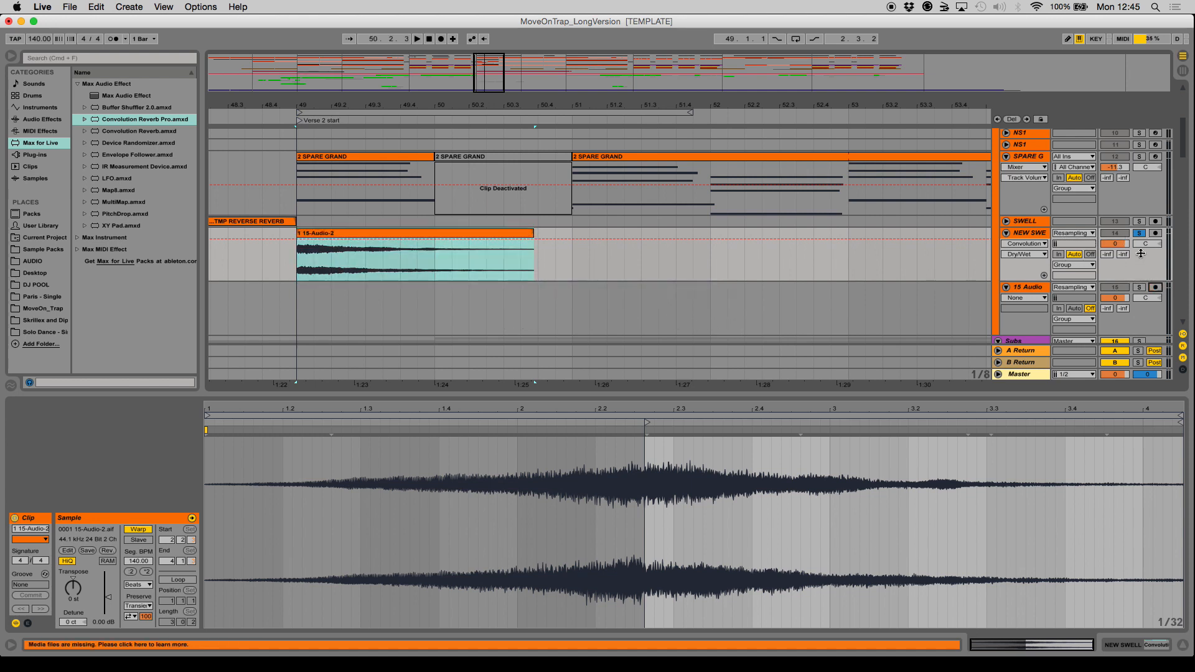
pyautogui.click(1140, 234)
pyautogui.click(1078, 234)
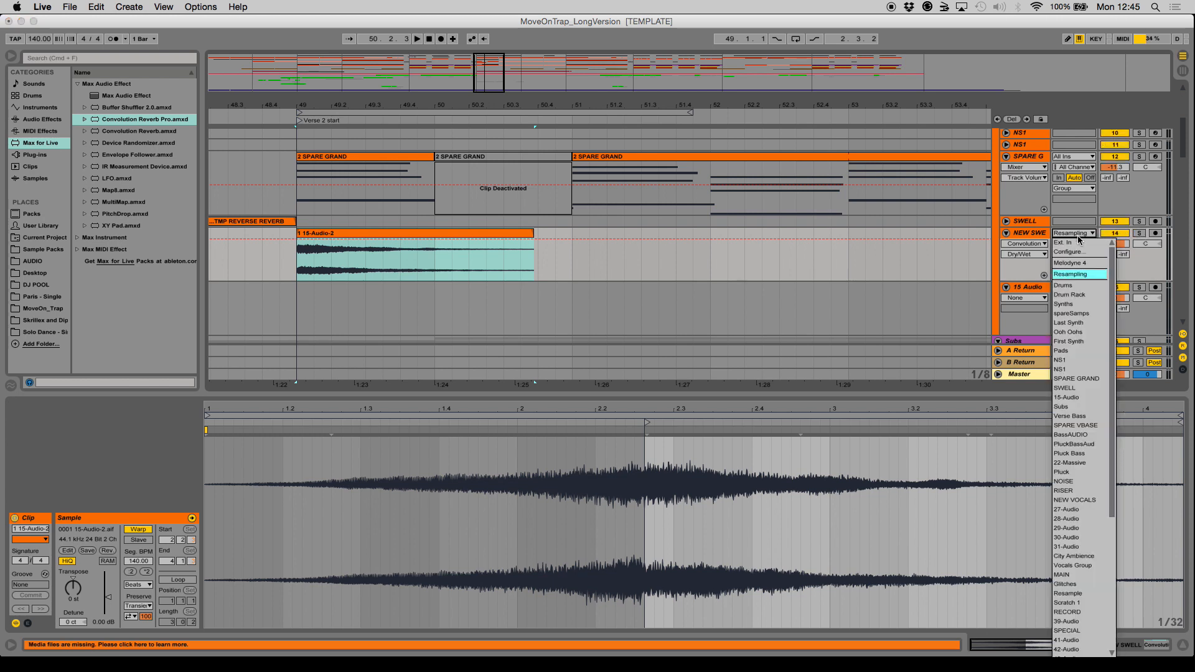
pyautogui.click(1080, 242)
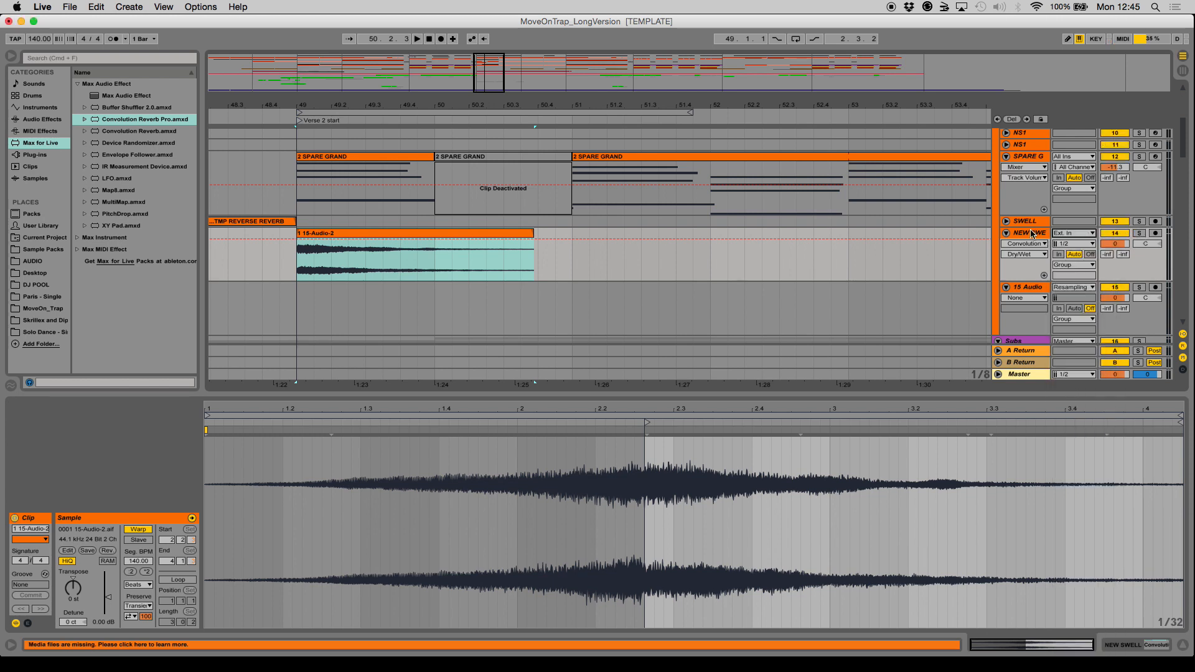
# Remove the Convolution Reverb Pro device from the NEW SWELL track
pyautogui.hotkey('shift', 'Tab')
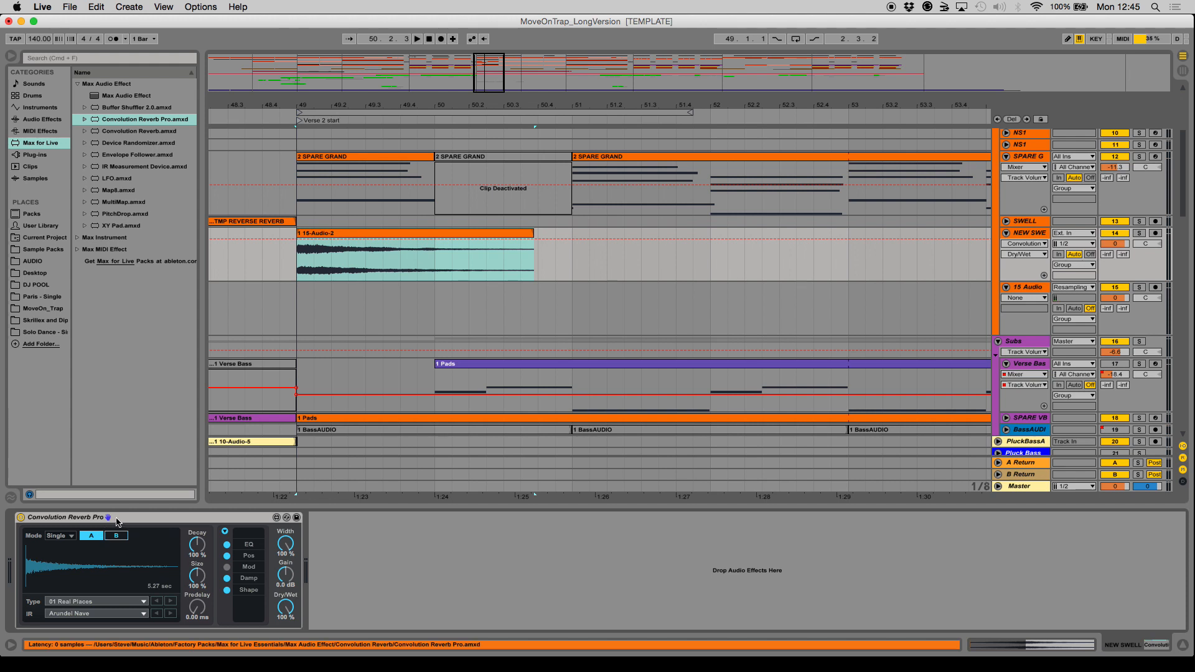
pyautogui.click(114, 521)
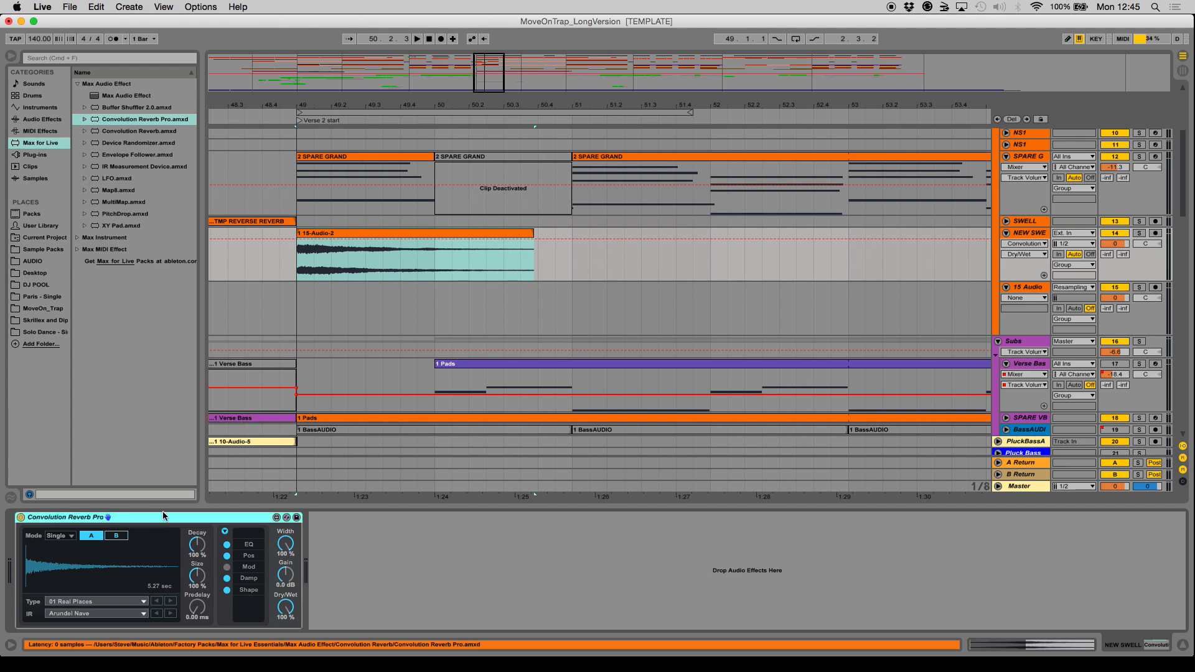
pyautogui.press('Delete')
# Reverse the 15-Audio-2 clip and move it earlier so it ends at bar 49, where Verse 2 starts
pyautogui.moveTo(489, 75); pyautogui.dragTo(480, 76)
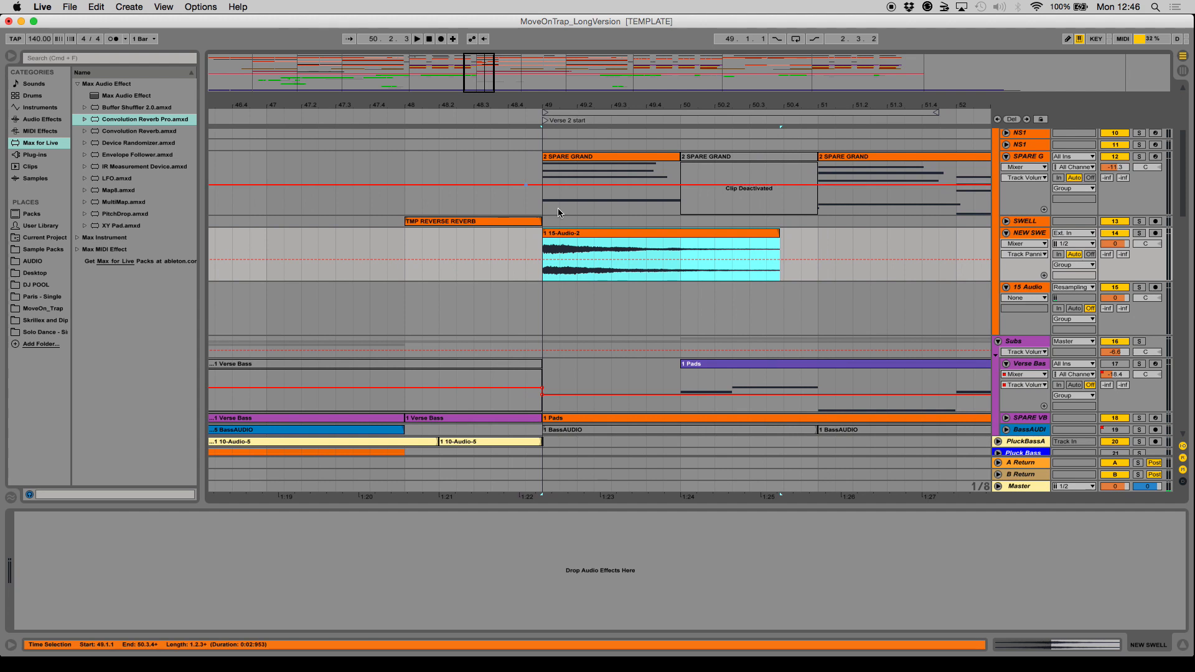
pyautogui.doubleClick(584, 232)
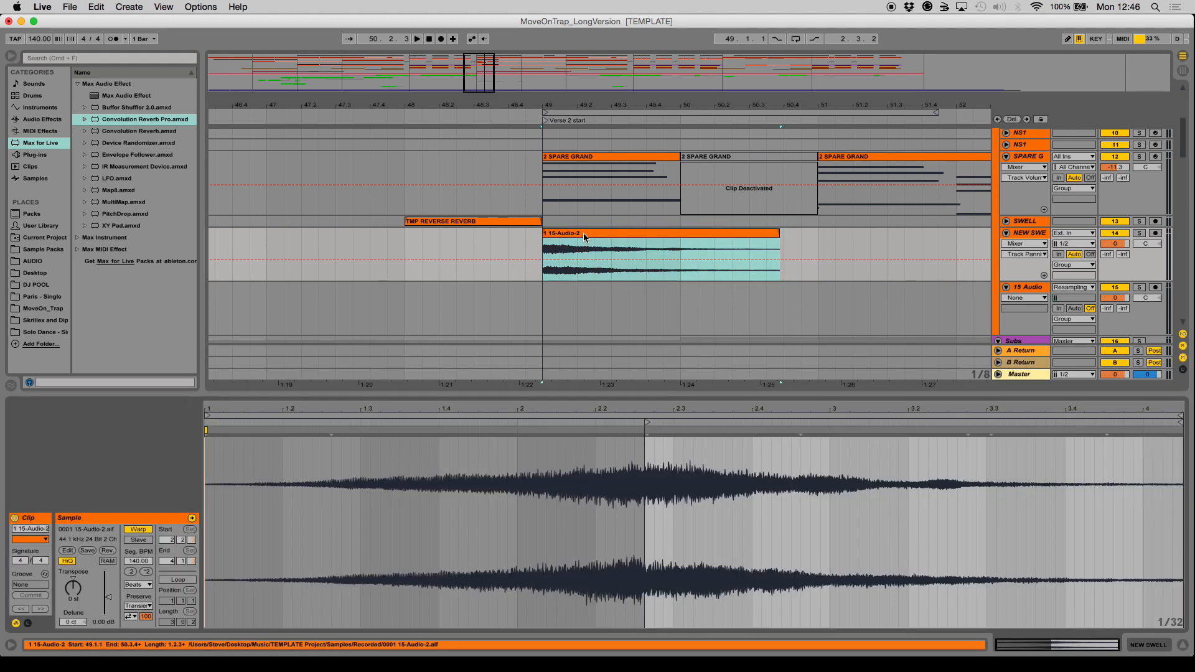
pyautogui.click(107, 551)
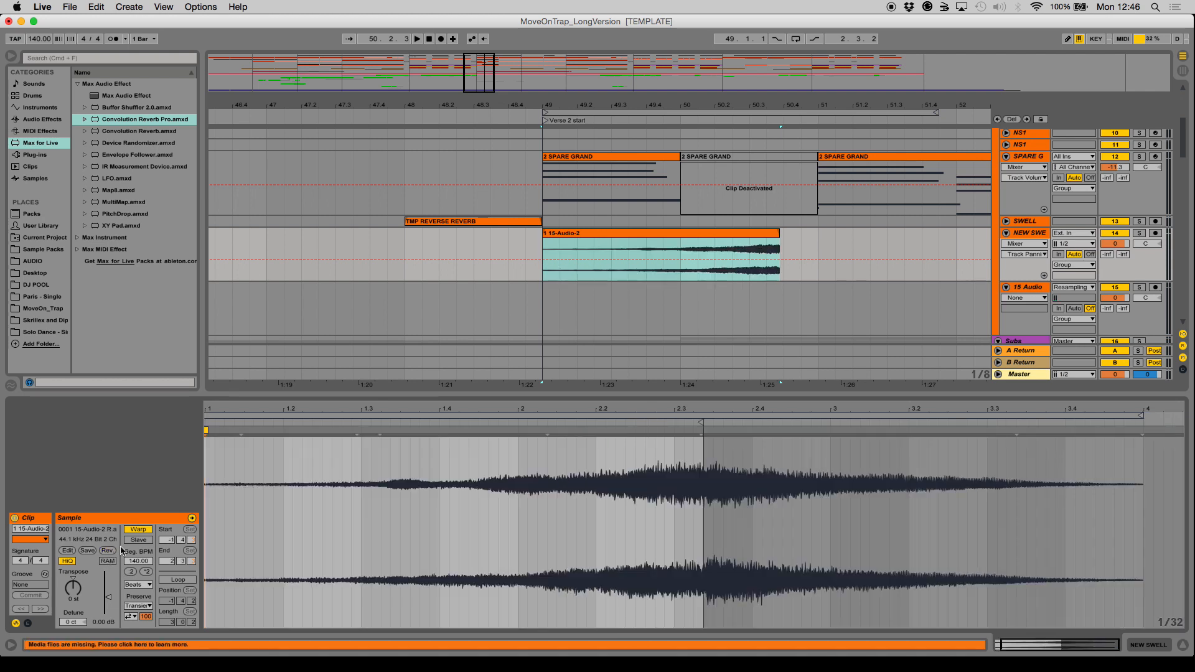
pyautogui.moveTo(770, 242); pyautogui.dragTo(536, 238)
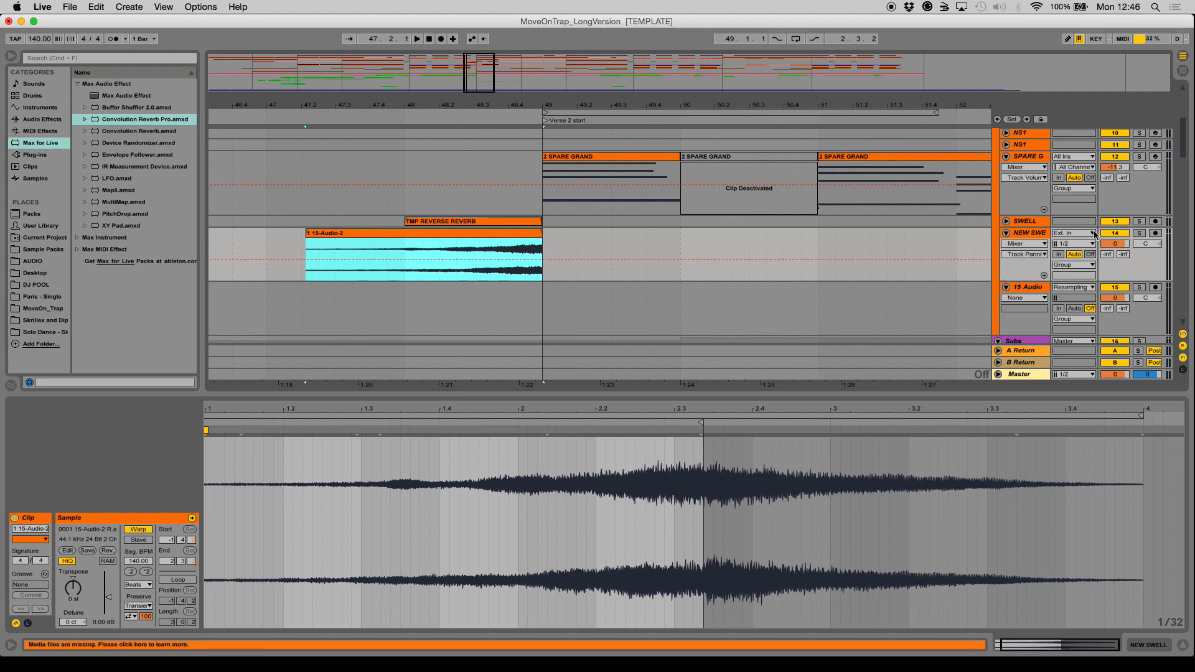
# Solo the NEW SWELL and SPARE GRAND tracks and audition the swell into the chord from 47.2.1
pyautogui.click(1141, 234)
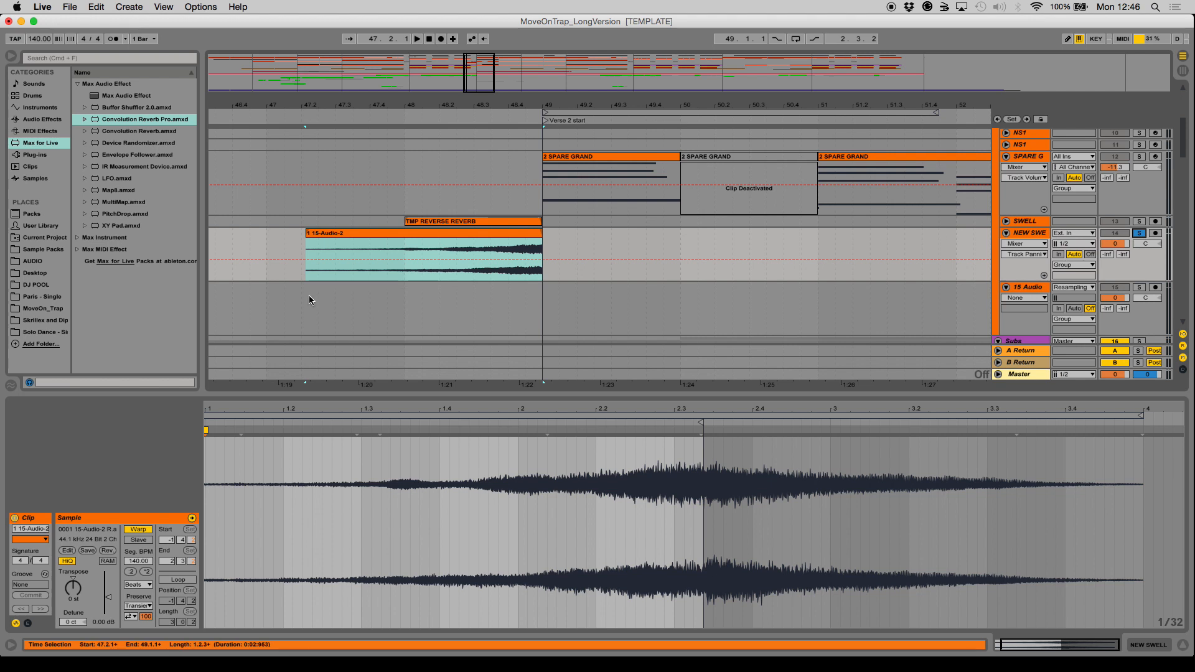
pyautogui.click(302, 246)
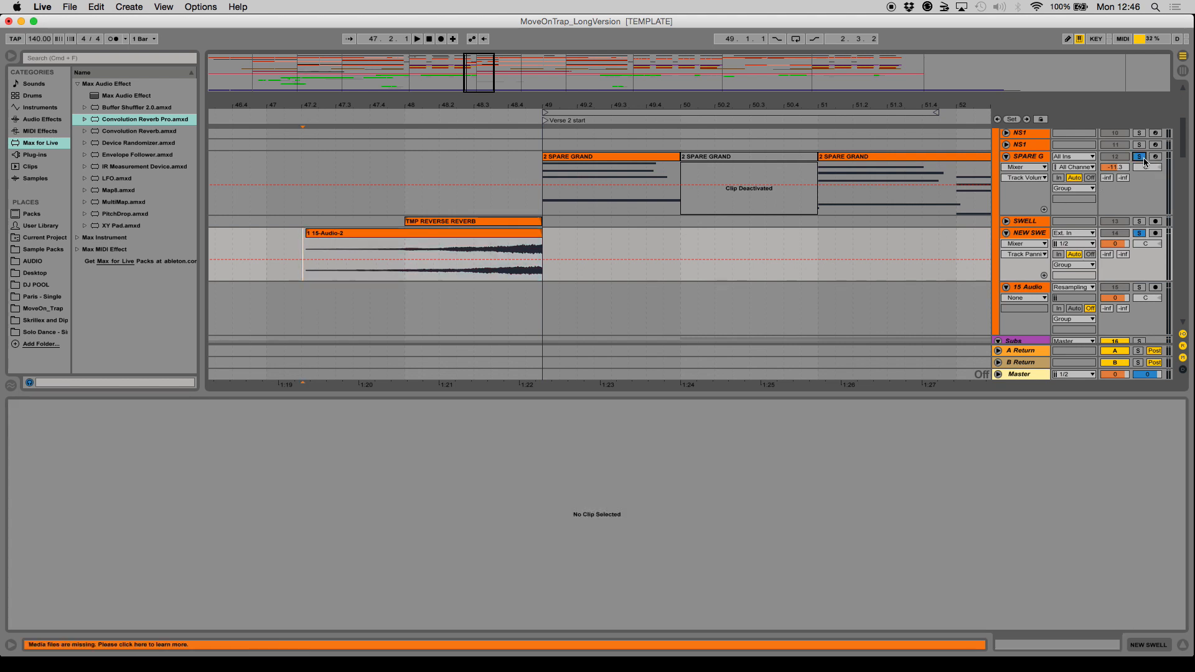
pyautogui.press('space')
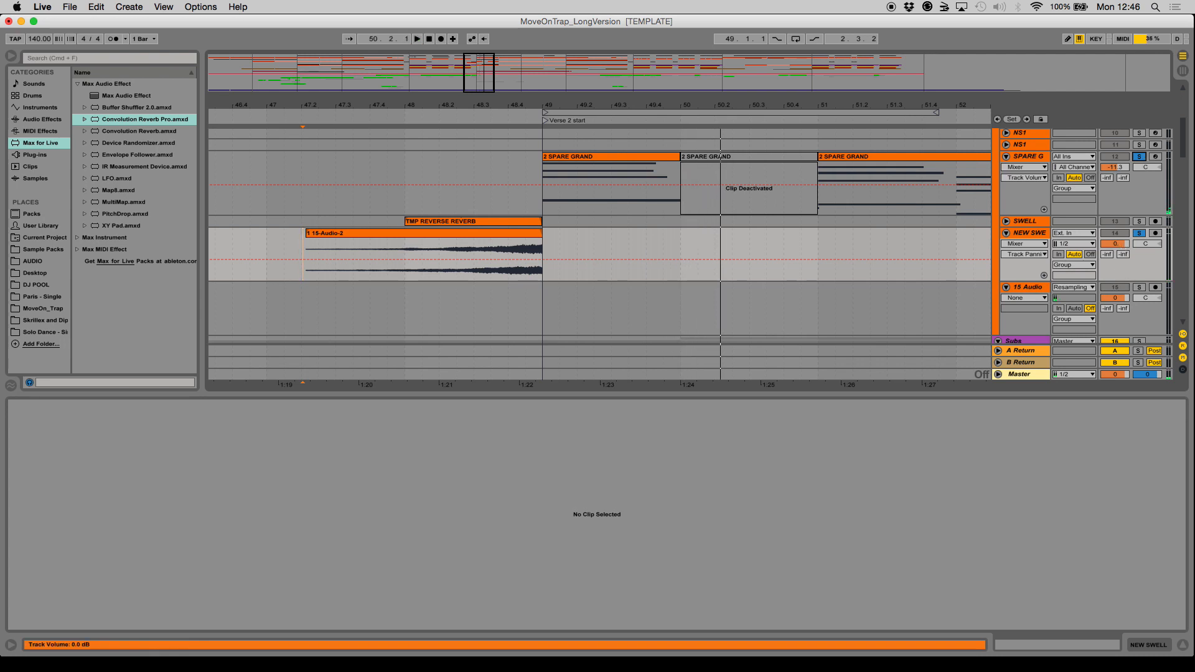
# Lower the NEW SWELL track volume to -12 dB and audition the swell into the chord
pyautogui.moveTo(1115, 244); pyautogui.dragTo(1115, 277)
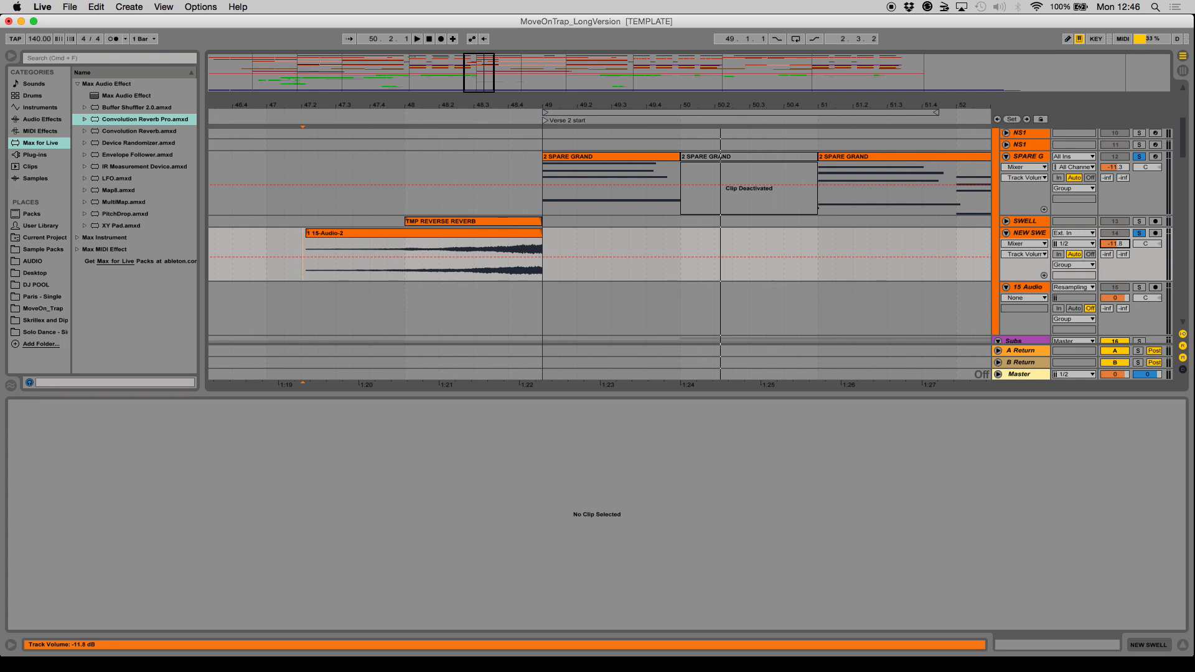
pyautogui.moveTo(1115, 243); pyautogui.dragTo(1115, 245)
pyautogui.press('space')
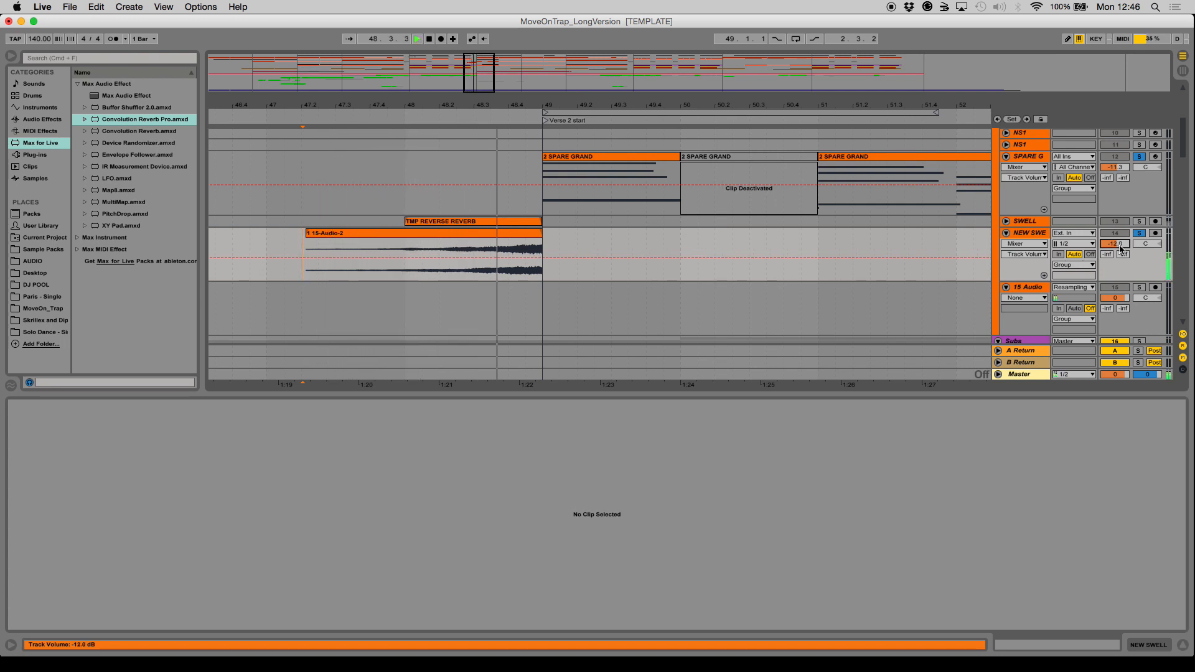
pyautogui.press('space')
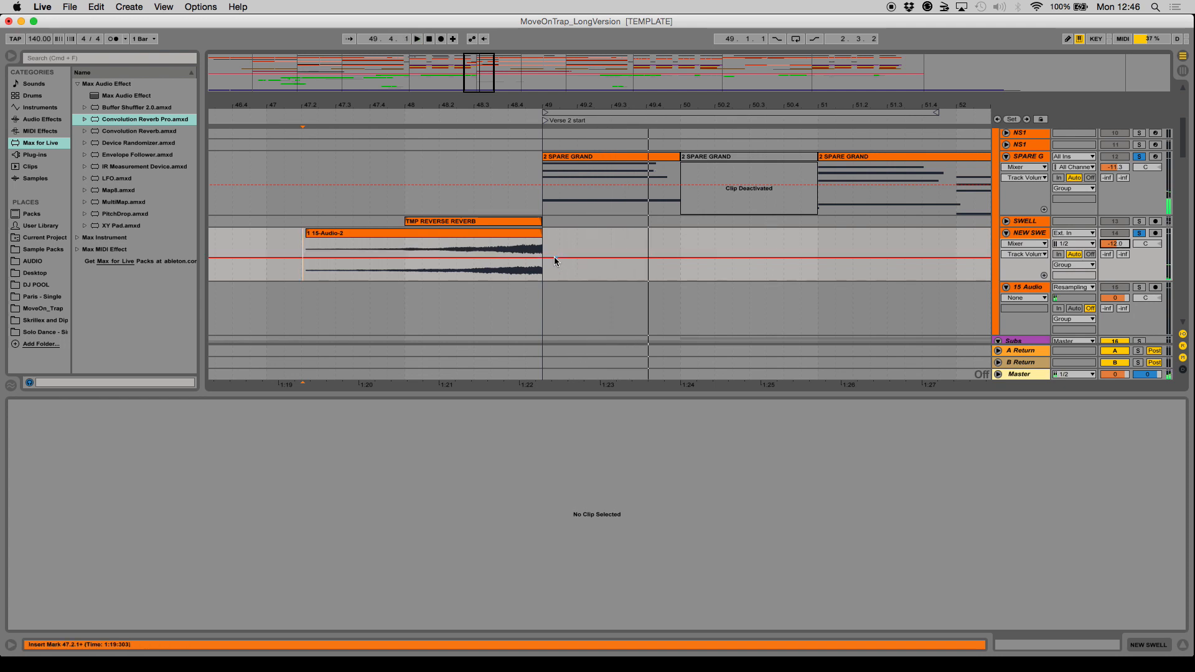
# Automate the NEW SWELL track volume to fade in from silence at bar 48 to -12 dB at bar 49, and play it back
pyautogui.click(543, 256)
pyautogui.moveTo(405, 257); pyautogui.dragTo(405, 280)
pyautogui.press('space')
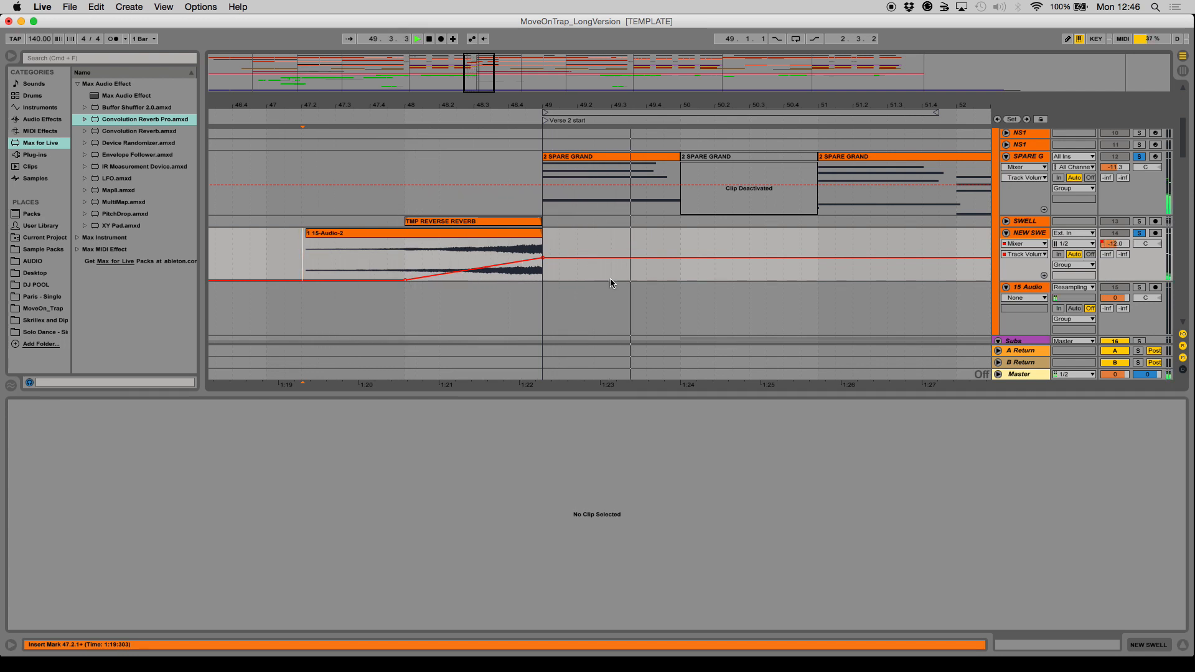
# Lower the NEW SWELL volume automation point at bar 49 to about -15 dB and play from just before bar 48
pyautogui.moveTo(540, 256); pyautogui.dragTo(542, 261)
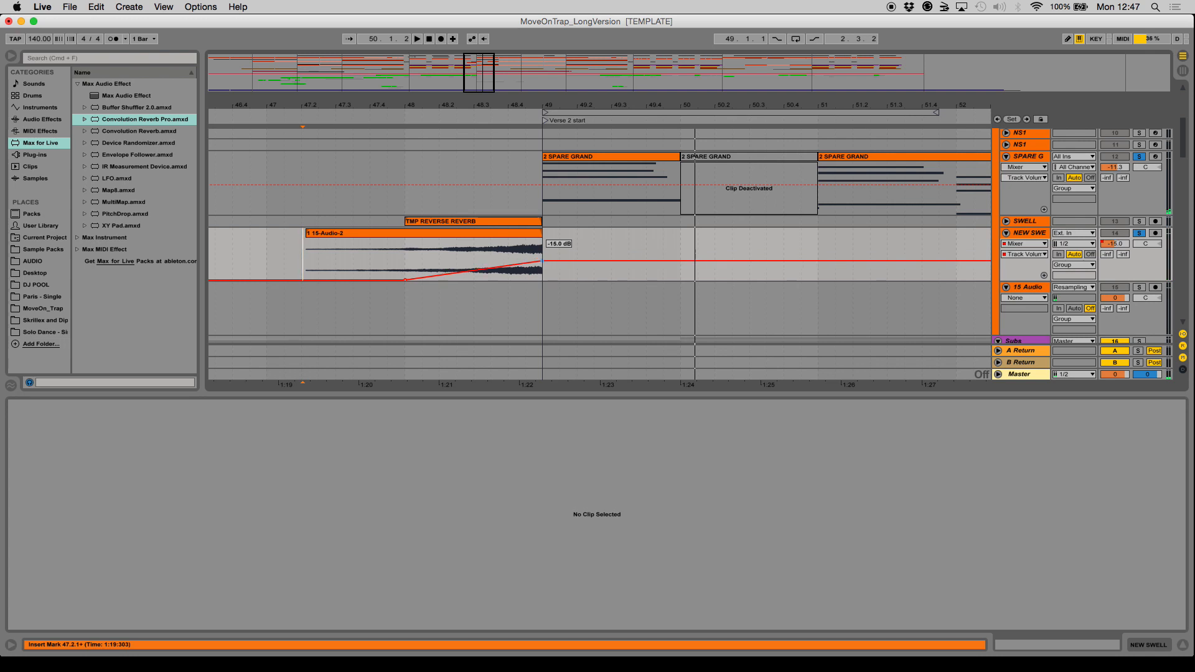
pyautogui.click(404, 266)
pyautogui.press('space')
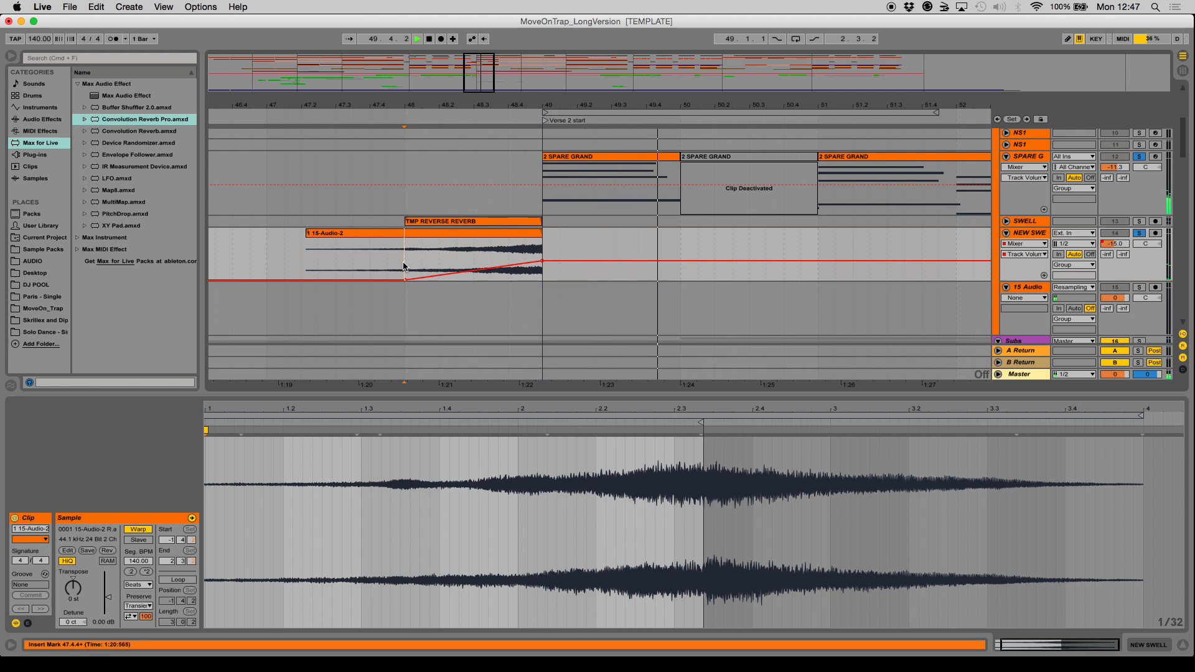
# Reactivate the SPARE GRAND clip at bar 50 and audition the swell with the piano from 47.2.1
pyautogui.click(715, 159)
pyautogui.press('space')
pyautogui.press('0')
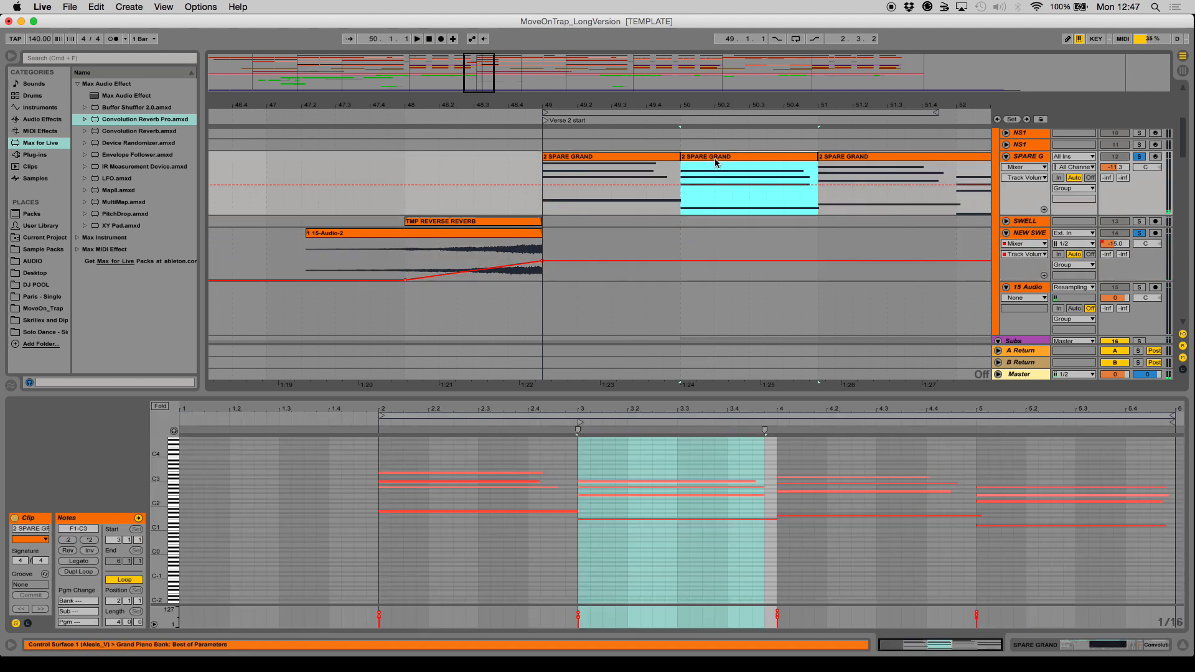
pyautogui.click(304, 257)
pyautogui.press('space')
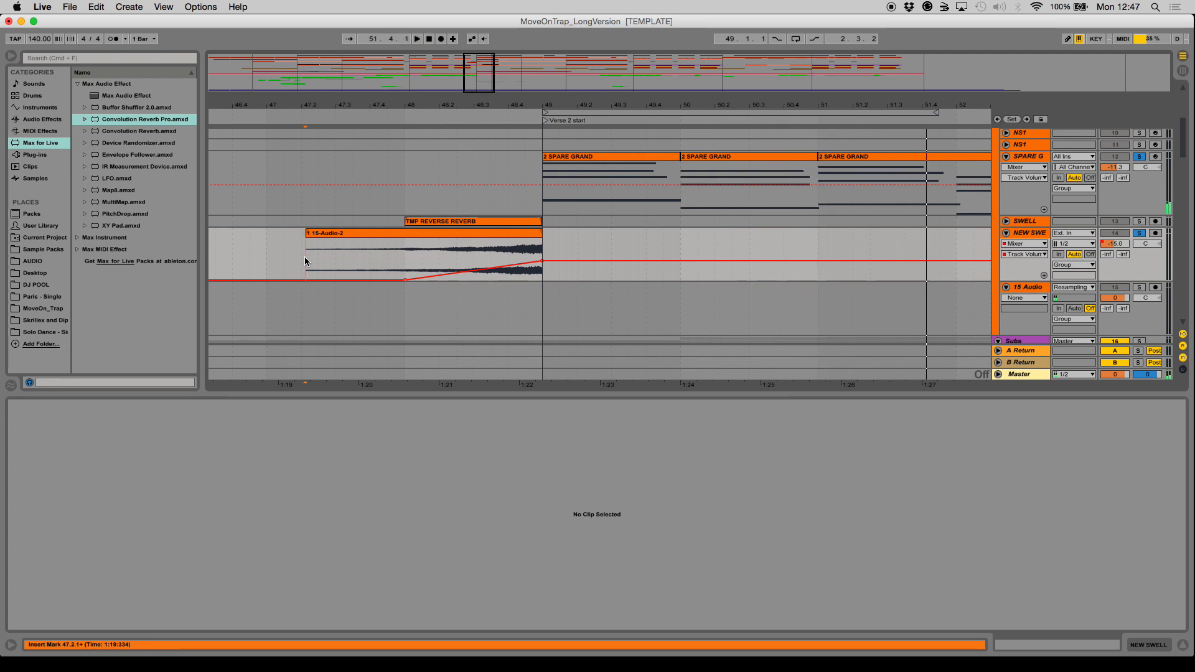
# Unsolo the NEW SWELL track, unfold the original SWELL track and solo it together with SPARE GRAND
pyautogui.click(378, 259)
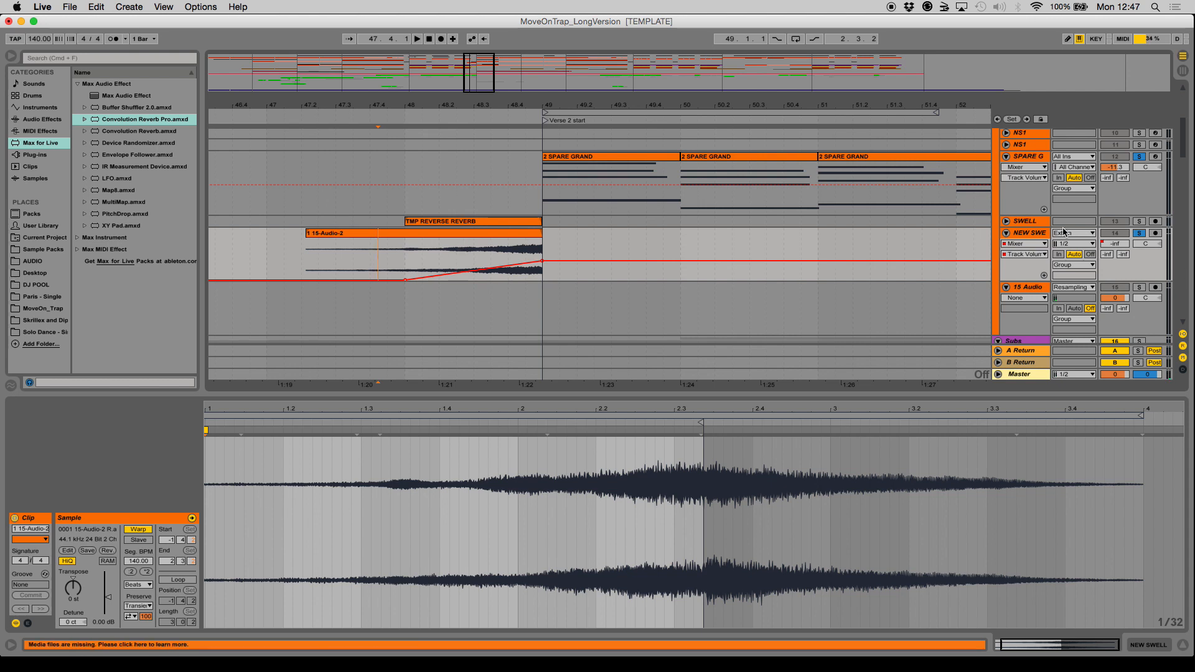
pyautogui.click(1144, 233)
pyautogui.click(1007, 222)
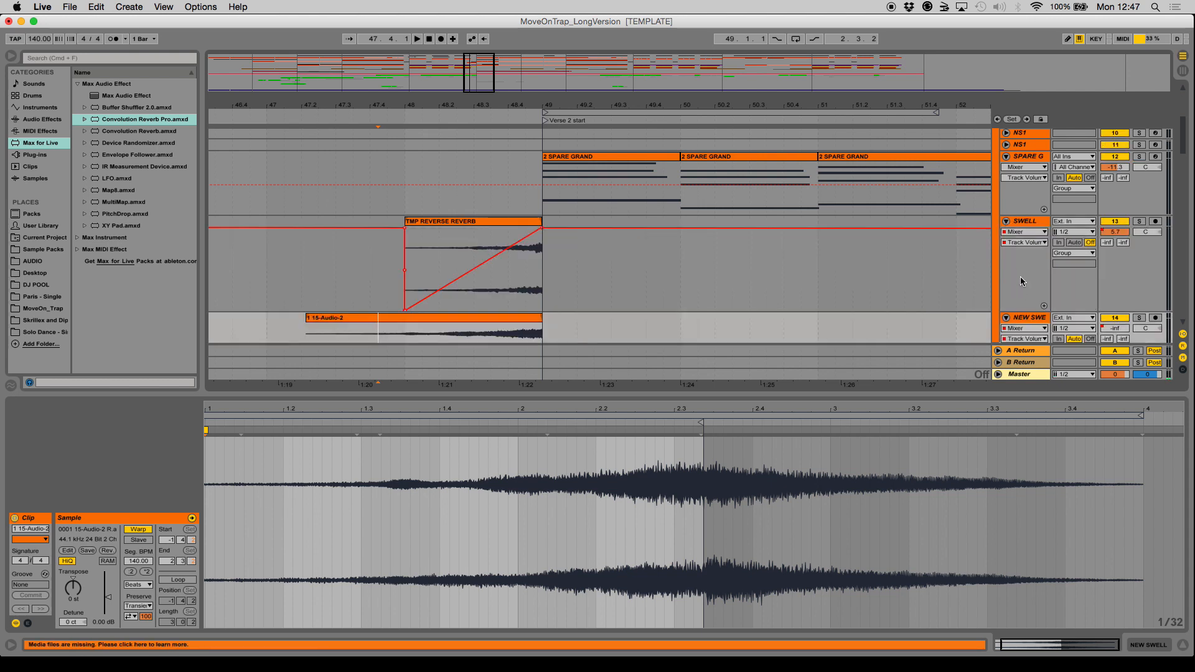
pyautogui.click(1139, 222)
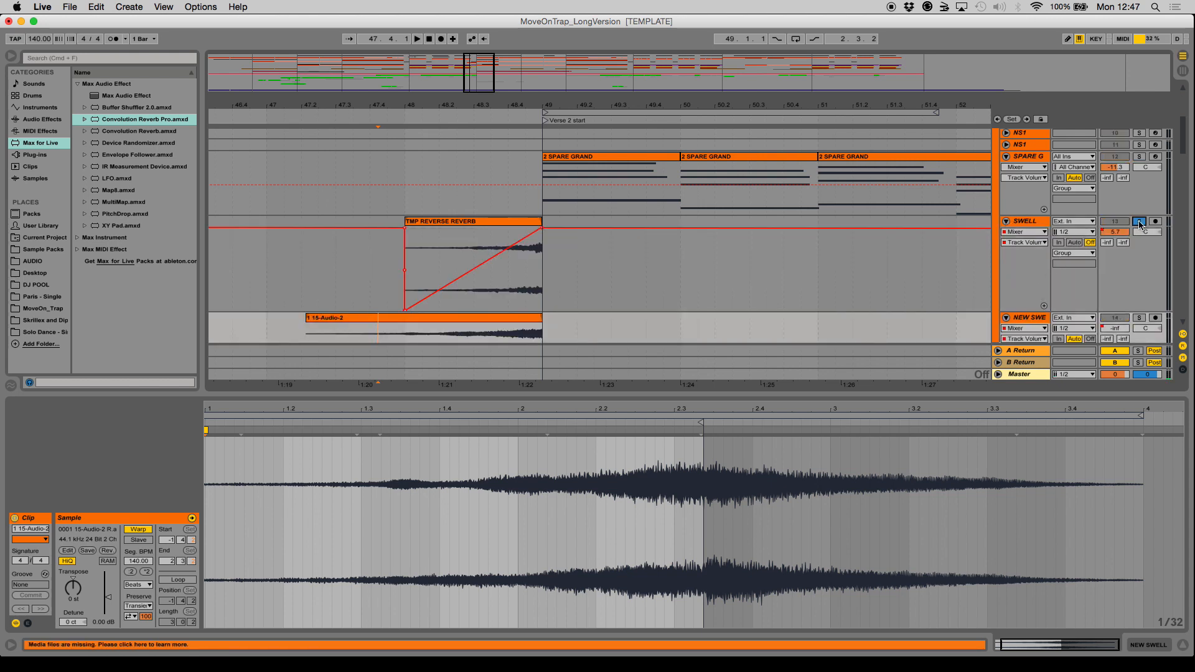
pyautogui.click(1138, 156)
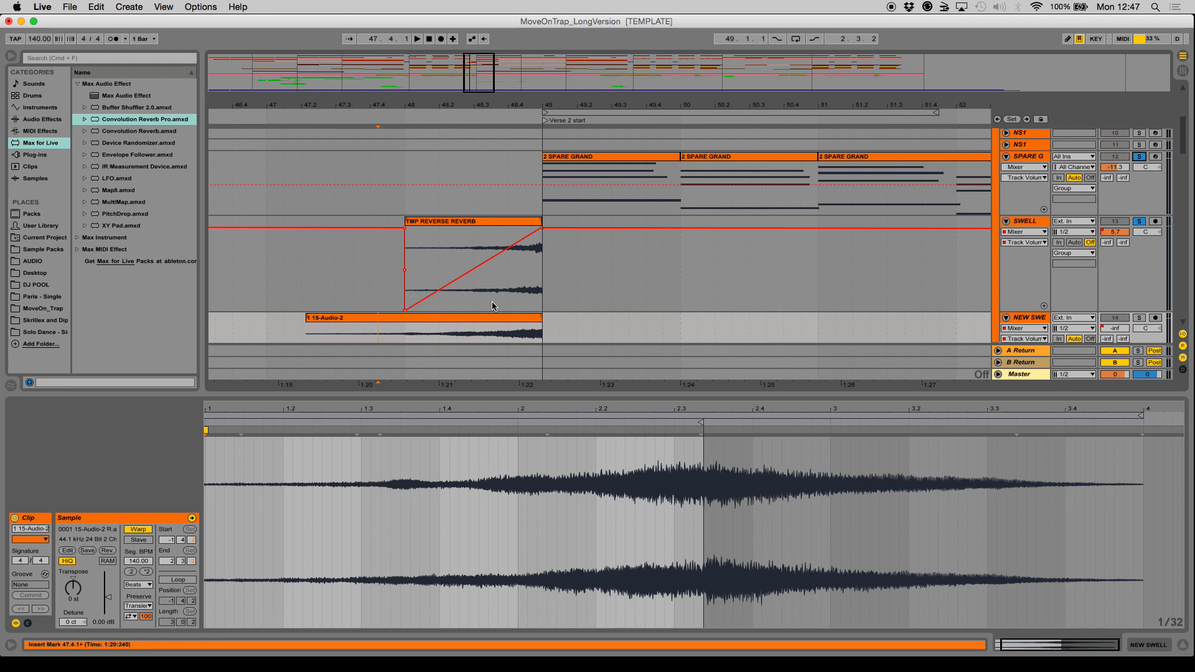
# Slightly raise the middle volume automation point of the SWELL track at bar 48 and audition the TMP REVERSE REVERB clip
pyautogui.click(409, 250)
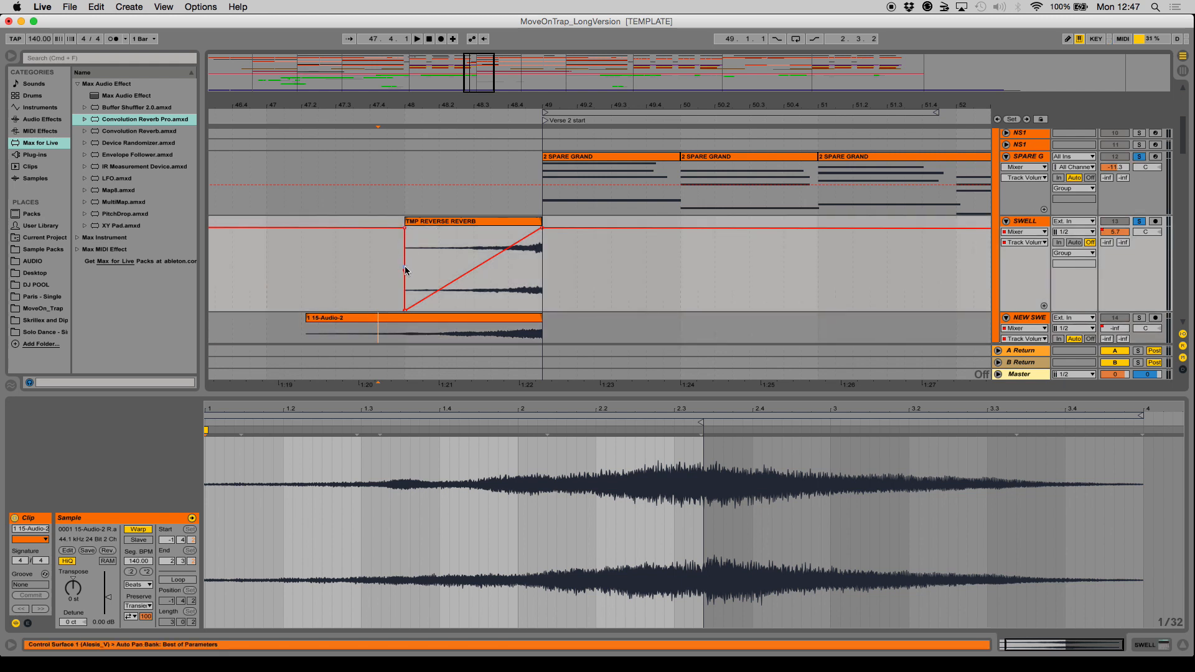
pyautogui.moveTo(406, 274); pyautogui.dragTo(406, 269)
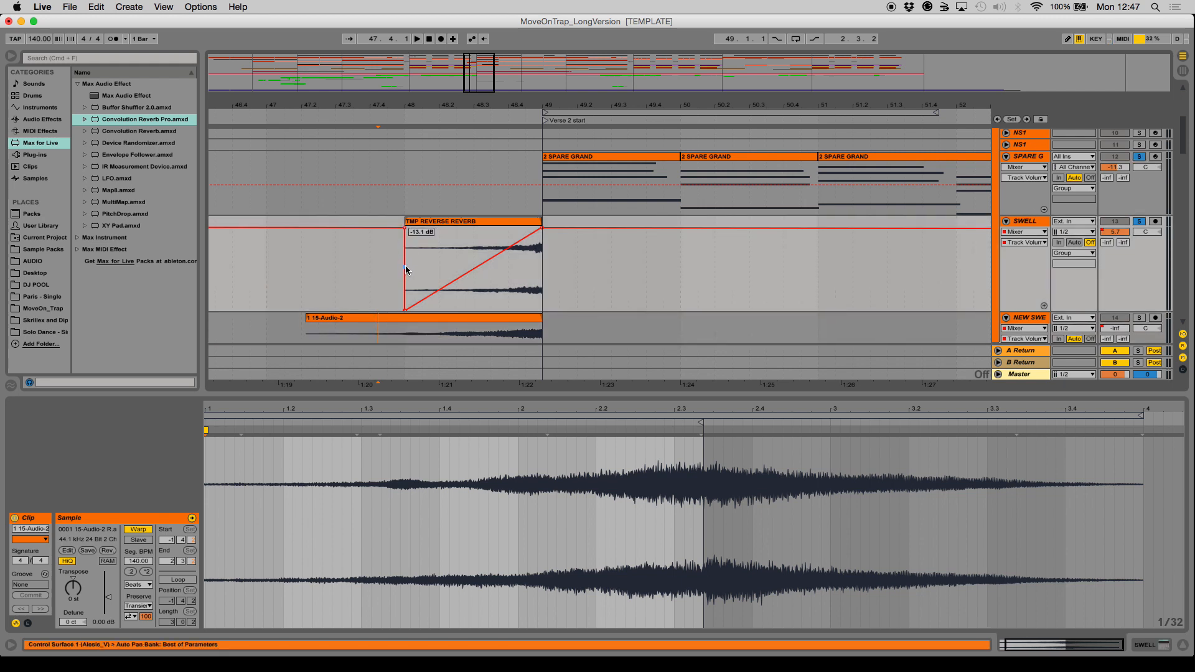
pyautogui.click(396, 300)
pyautogui.press('space')
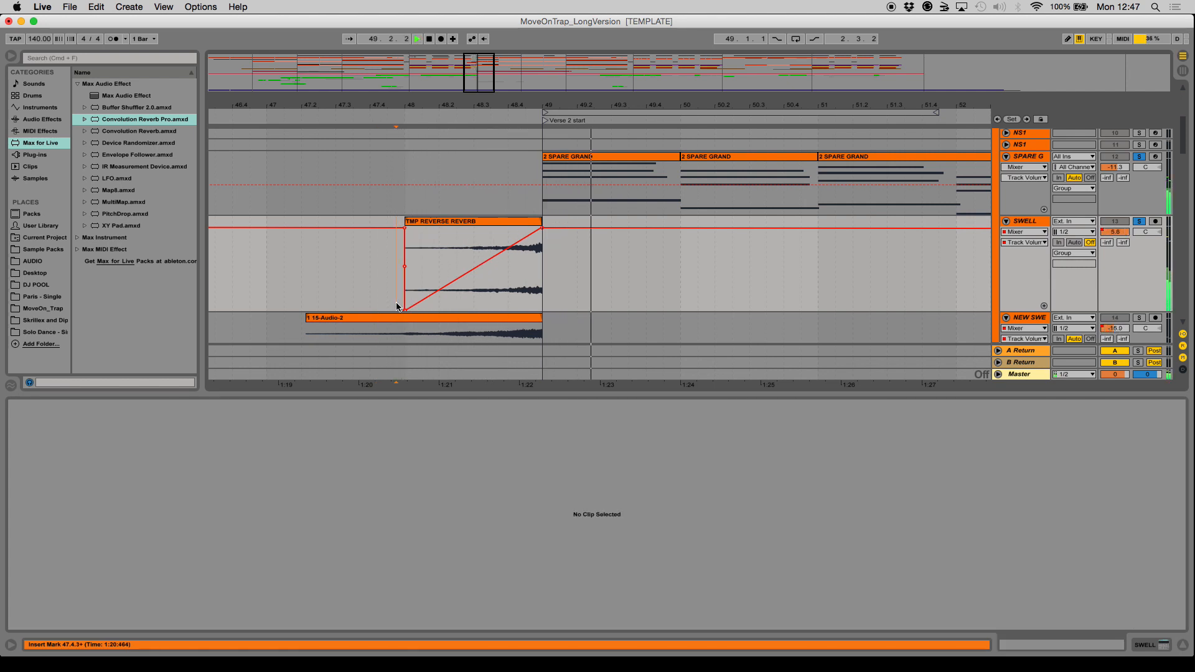
pyautogui.press('space')
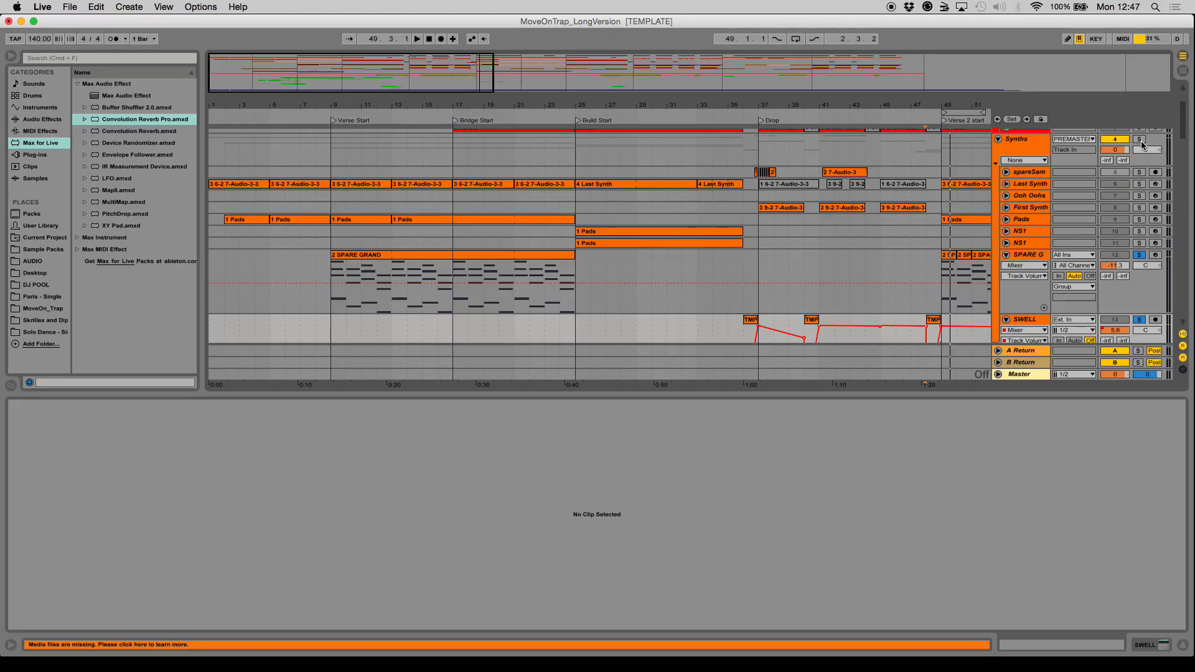
# Audition the build into the drop from bar 33 with the Synths group soloed and with the full mix
pyautogui.click(1139, 139)
pyautogui.scroll(4, 591, 249)
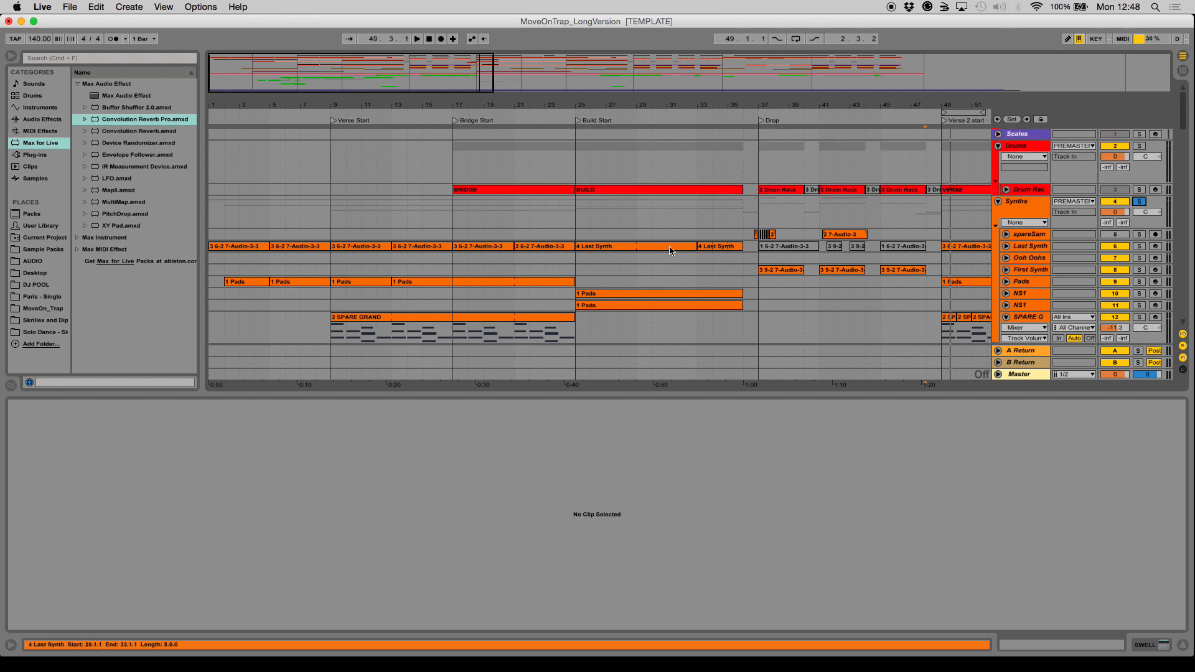
pyautogui.click(697, 280)
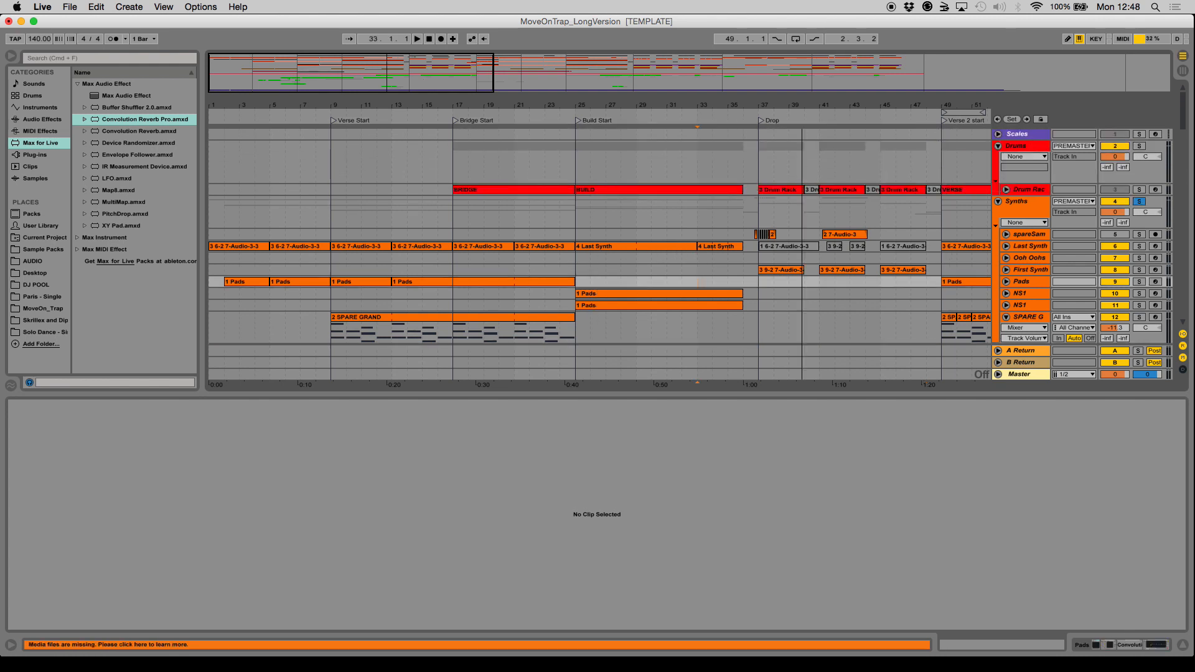
pyautogui.moveTo(426, 82); pyautogui.dragTo(504, 82)
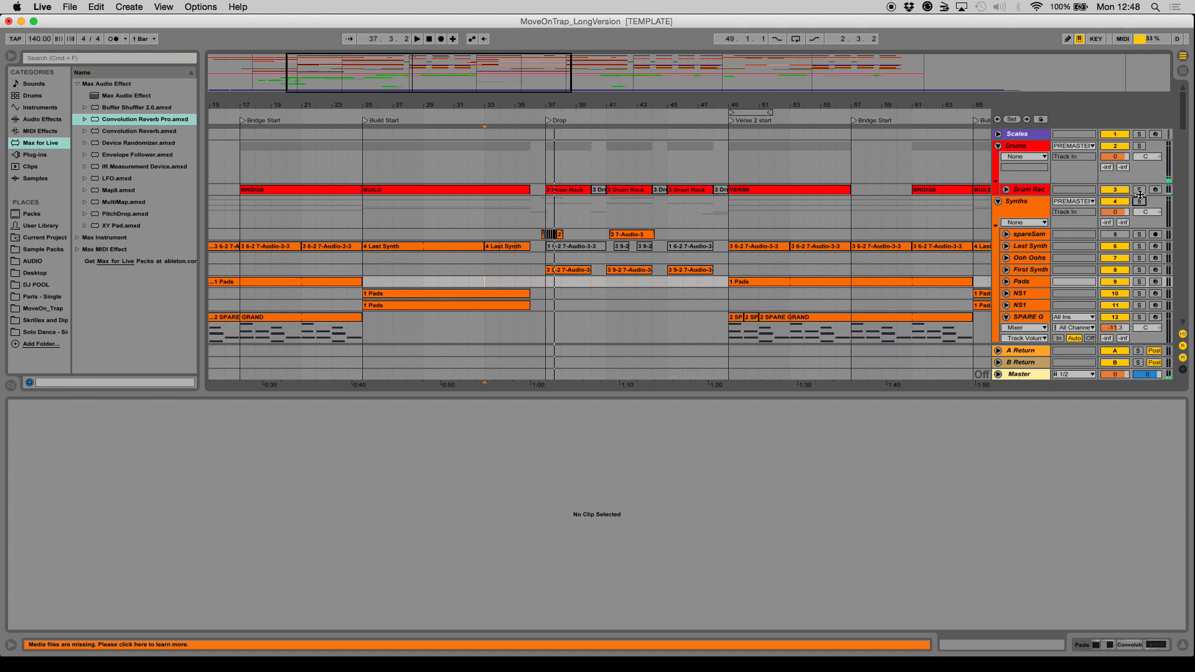
pyautogui.press('space')
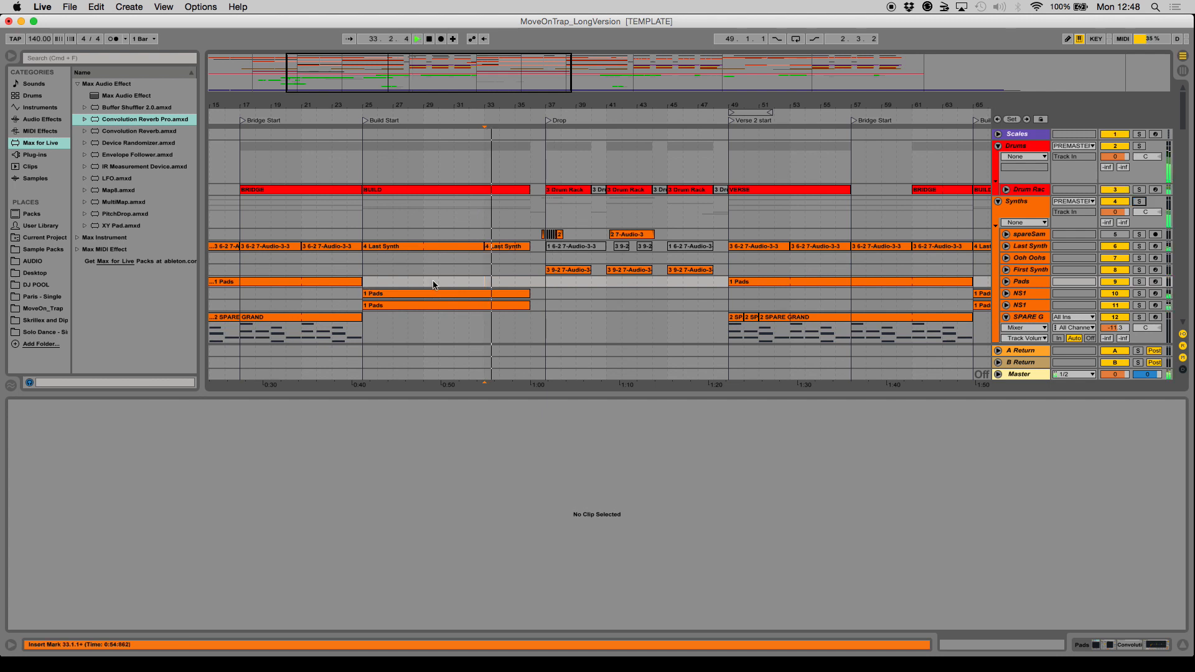